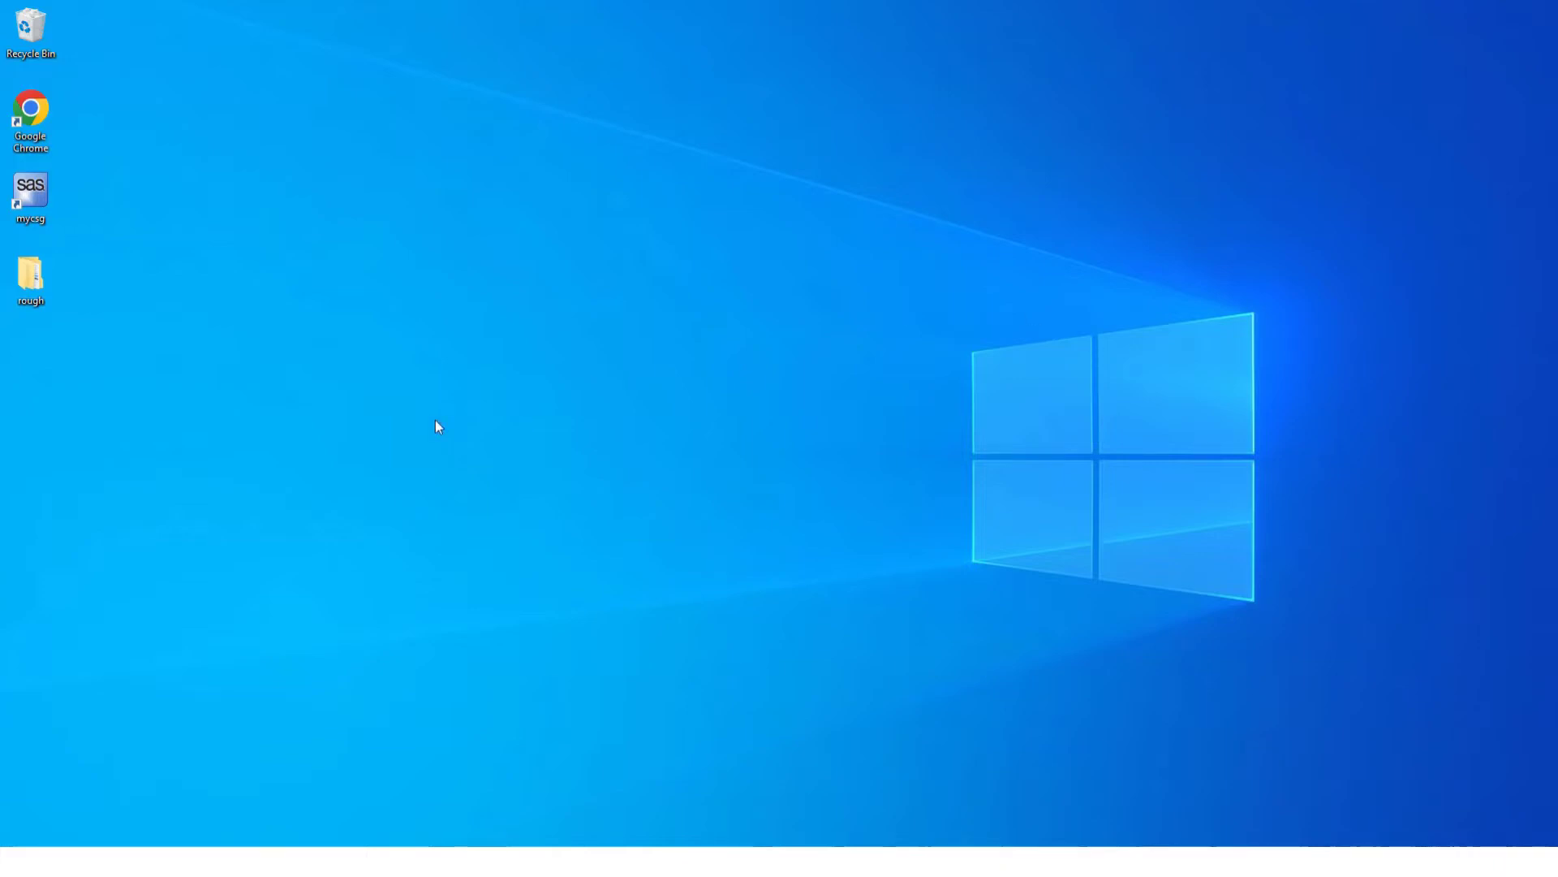
Open the rough folder, then its rtf_to_pdf subfolder containing the four RTF reports.
{"action": "double_click", "coordinate": [38, 281]}
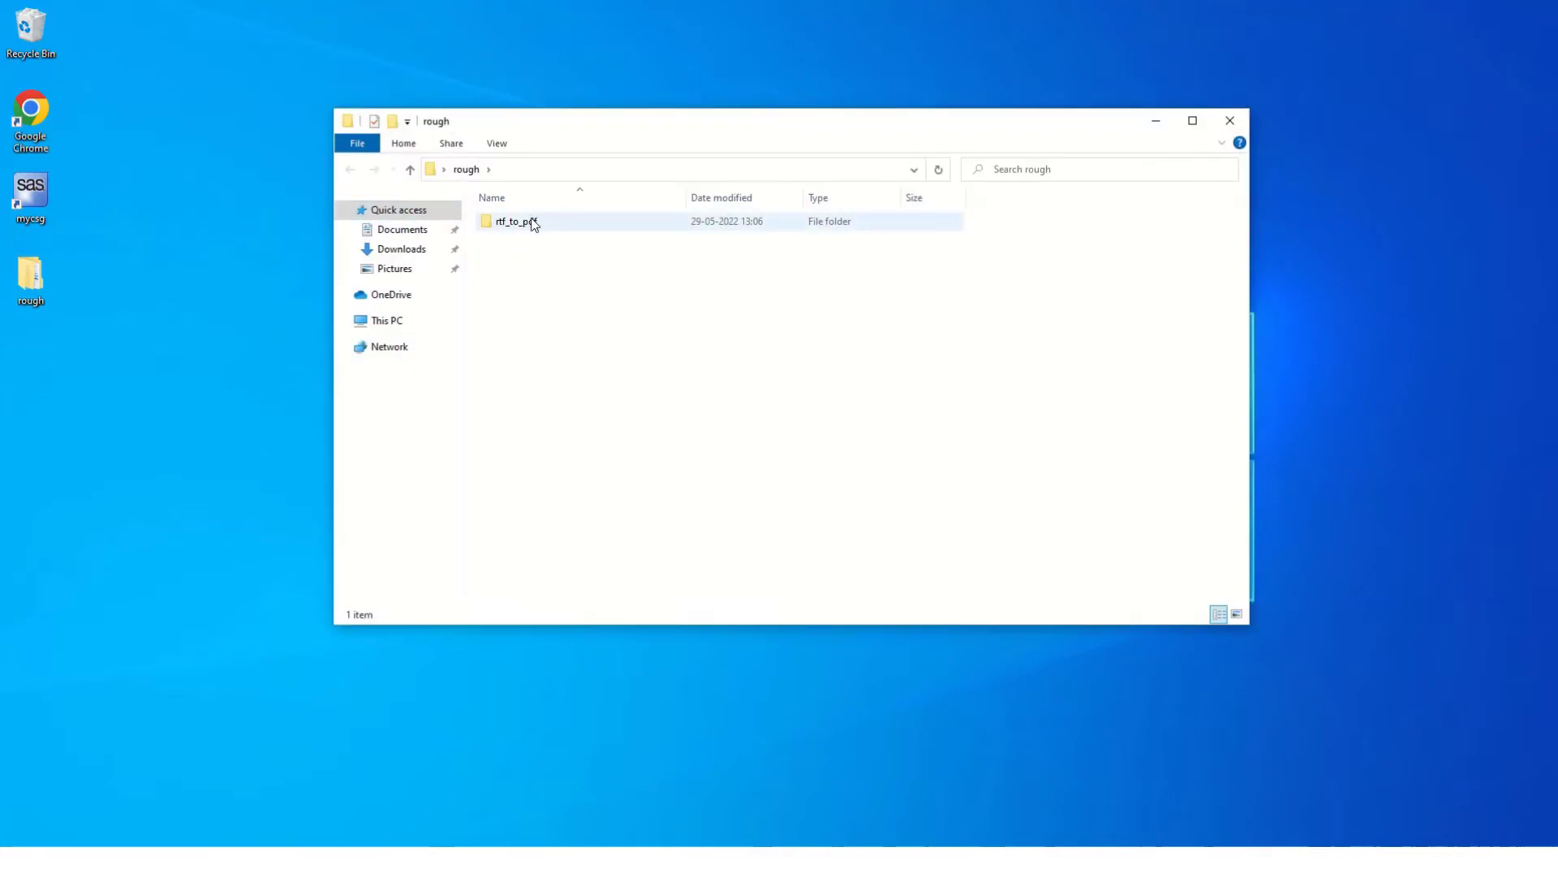
{"action": "double_click", "coordinate": [532, 222]}
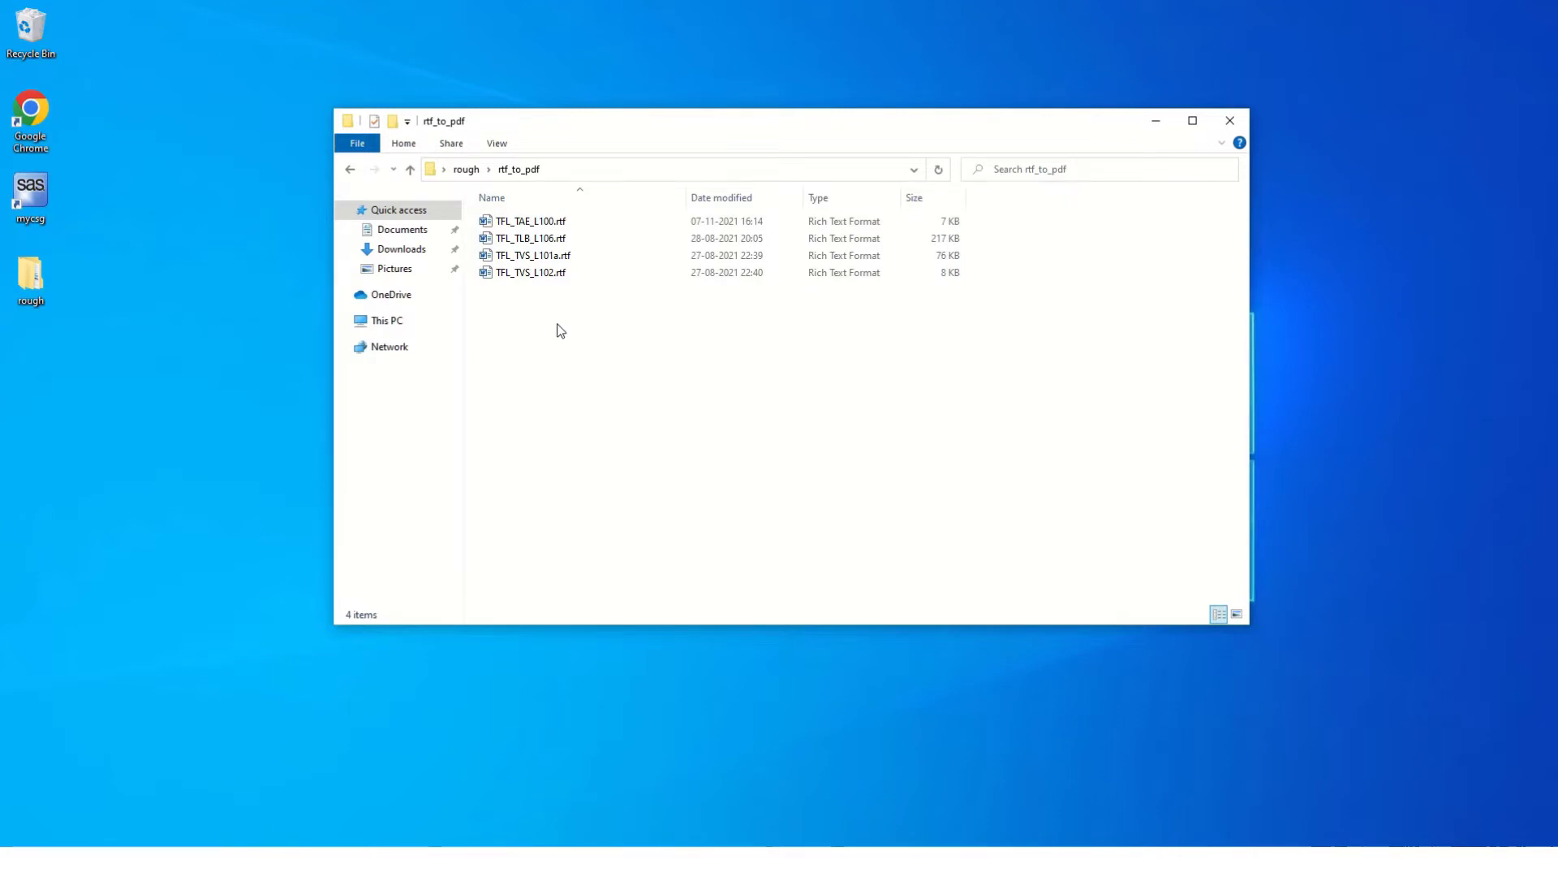
Launch Chrome, go to mycsg.in and open its Resources page.
{"action": "double_click", "coordinate": [43, 111]}
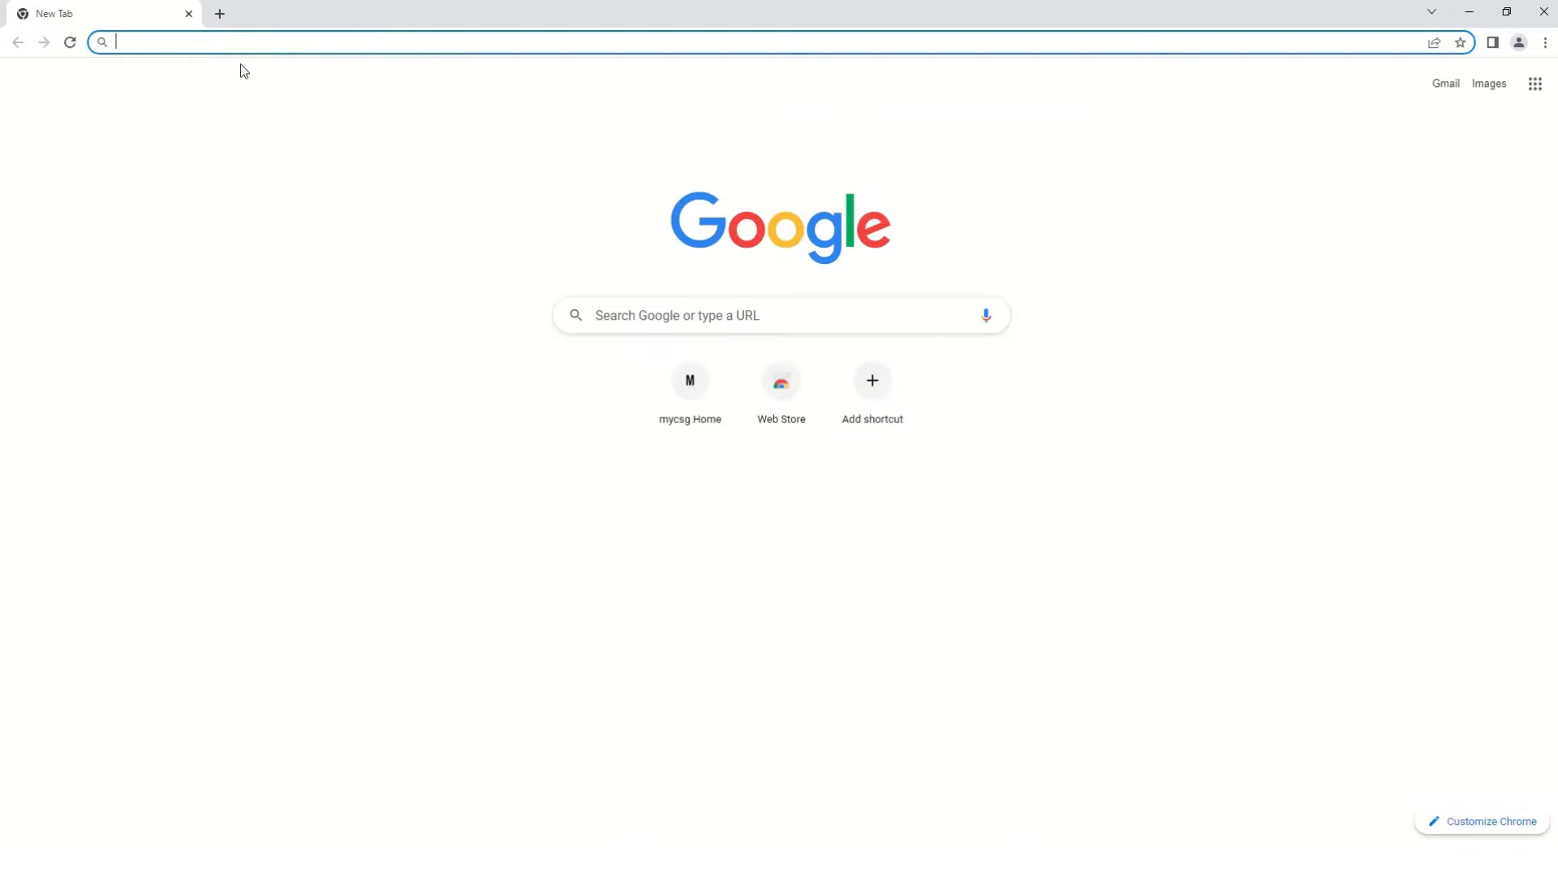
{"action": "type", "text": "mycsg.in"}
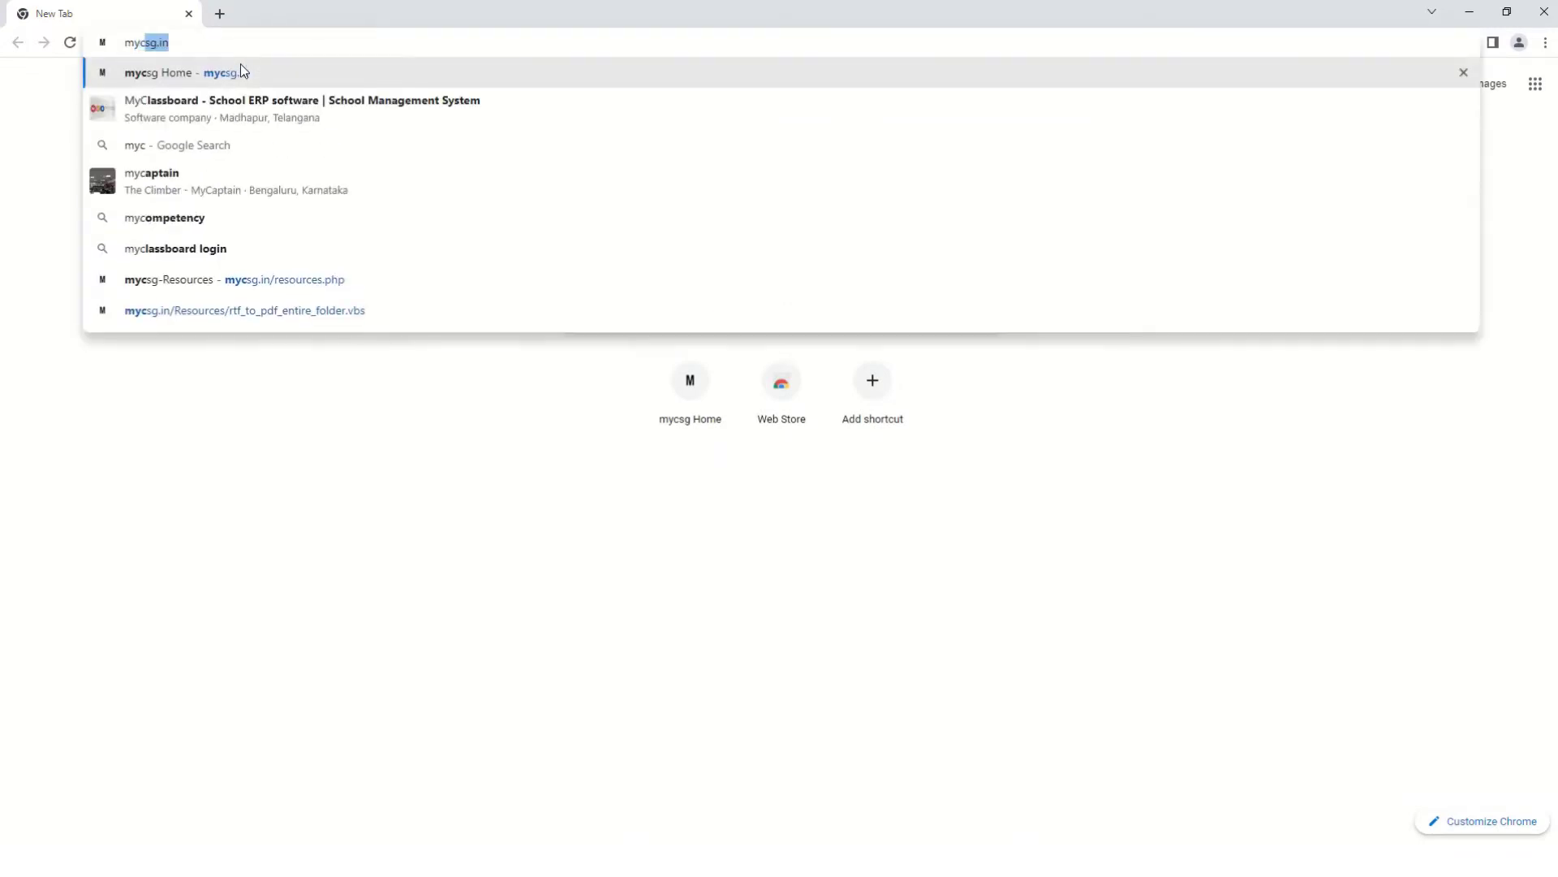
{"action": "key", "text": "Return"}
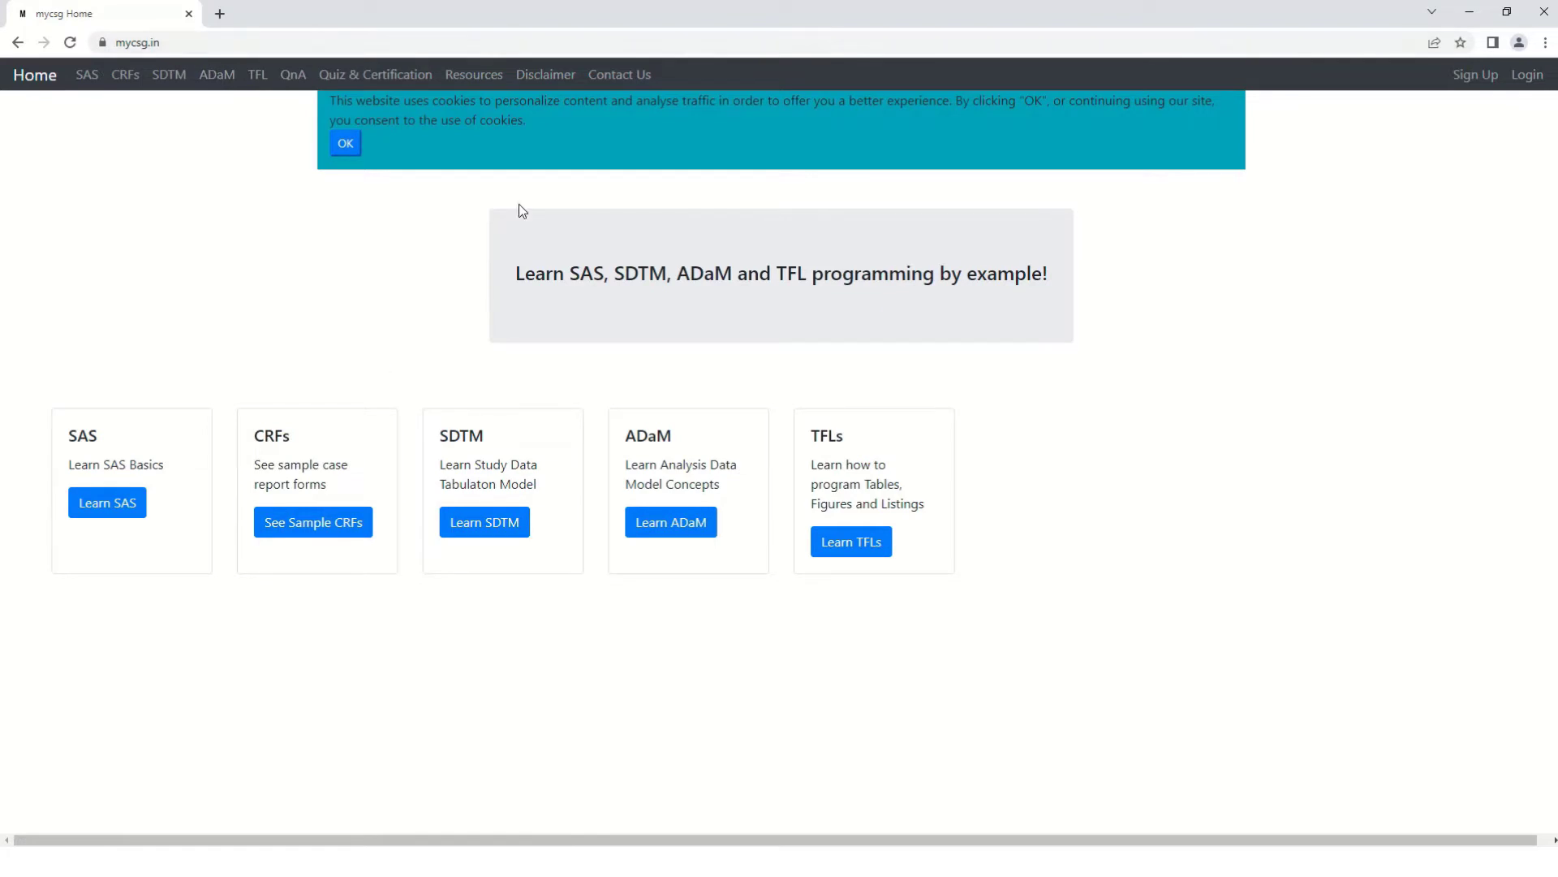
{"action": "left_click", "coordinate": [481, 77]}
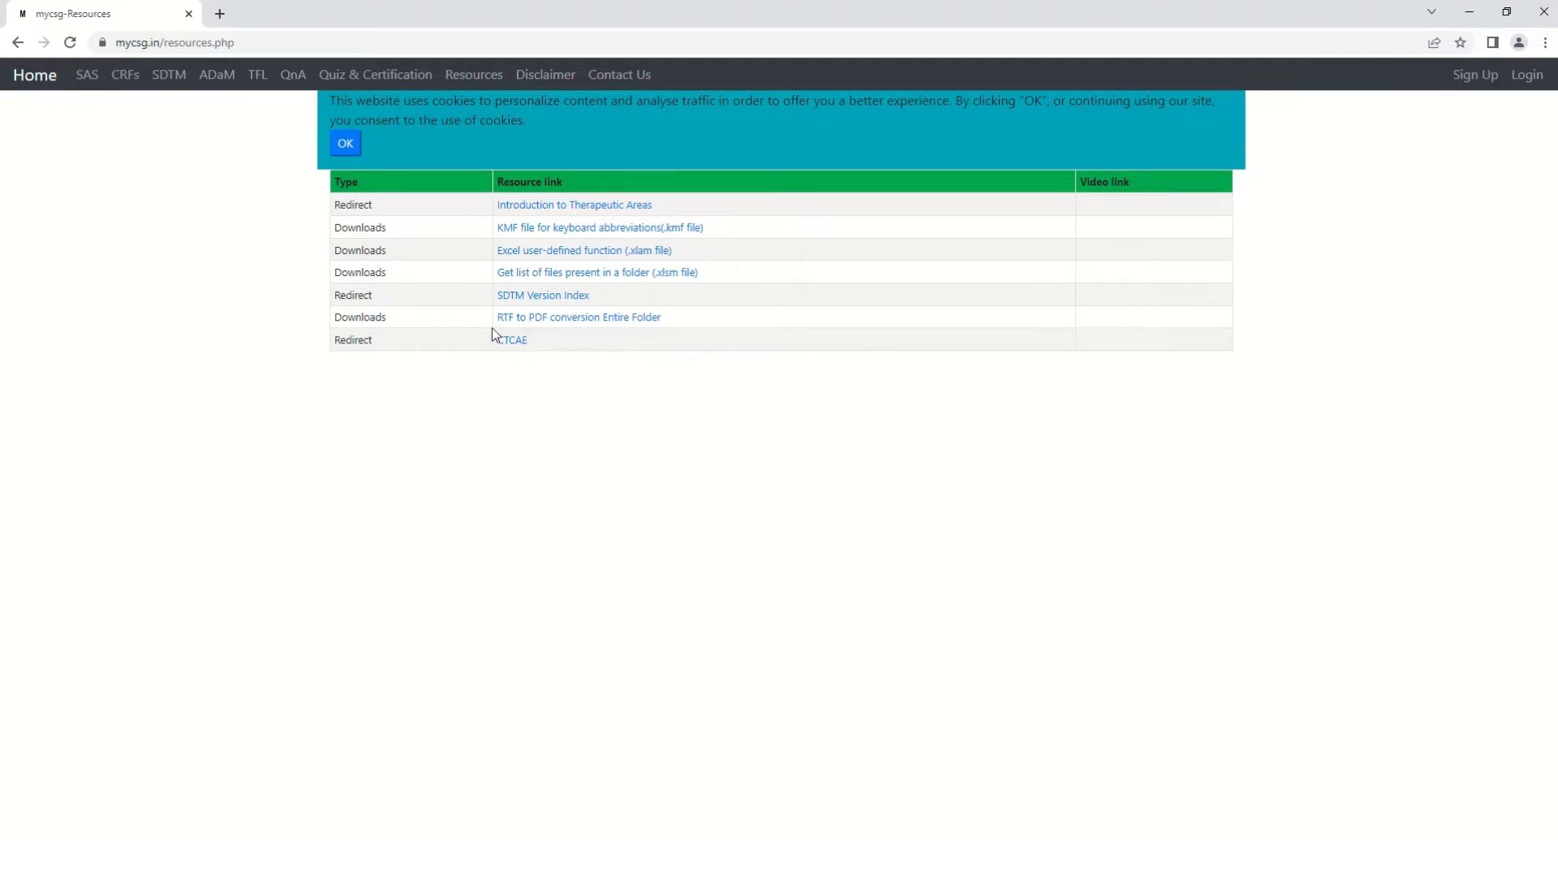
Open the 'RTF to PDF conversion Entire Folder' script and copy all its code.
{"action": "left_click", "coordinate": [614, 327]}
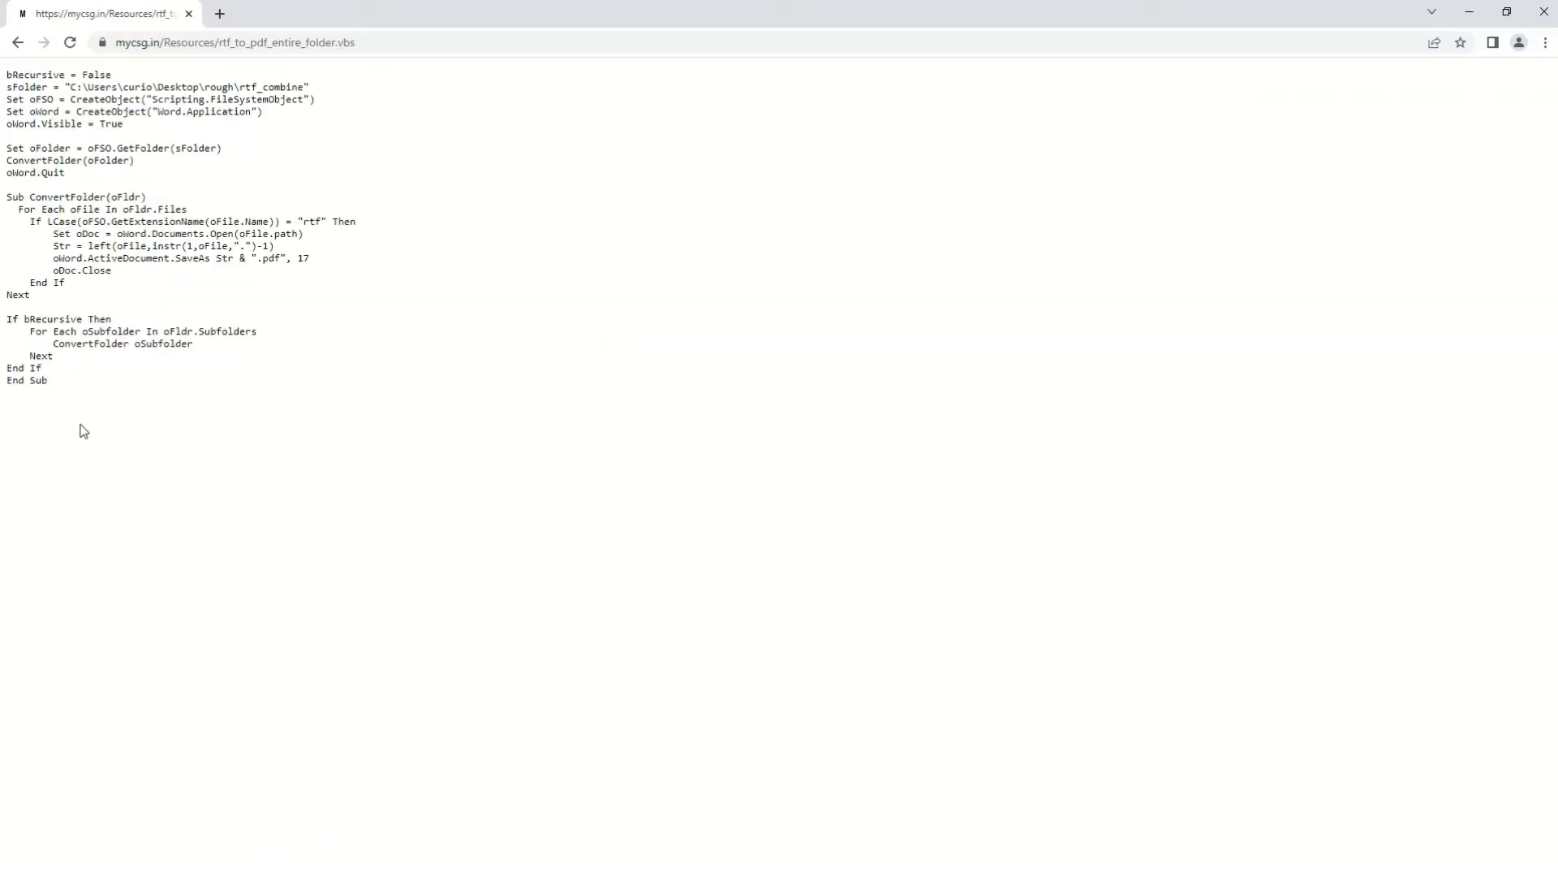
{"action": "key", "text": "ctrl+a"}
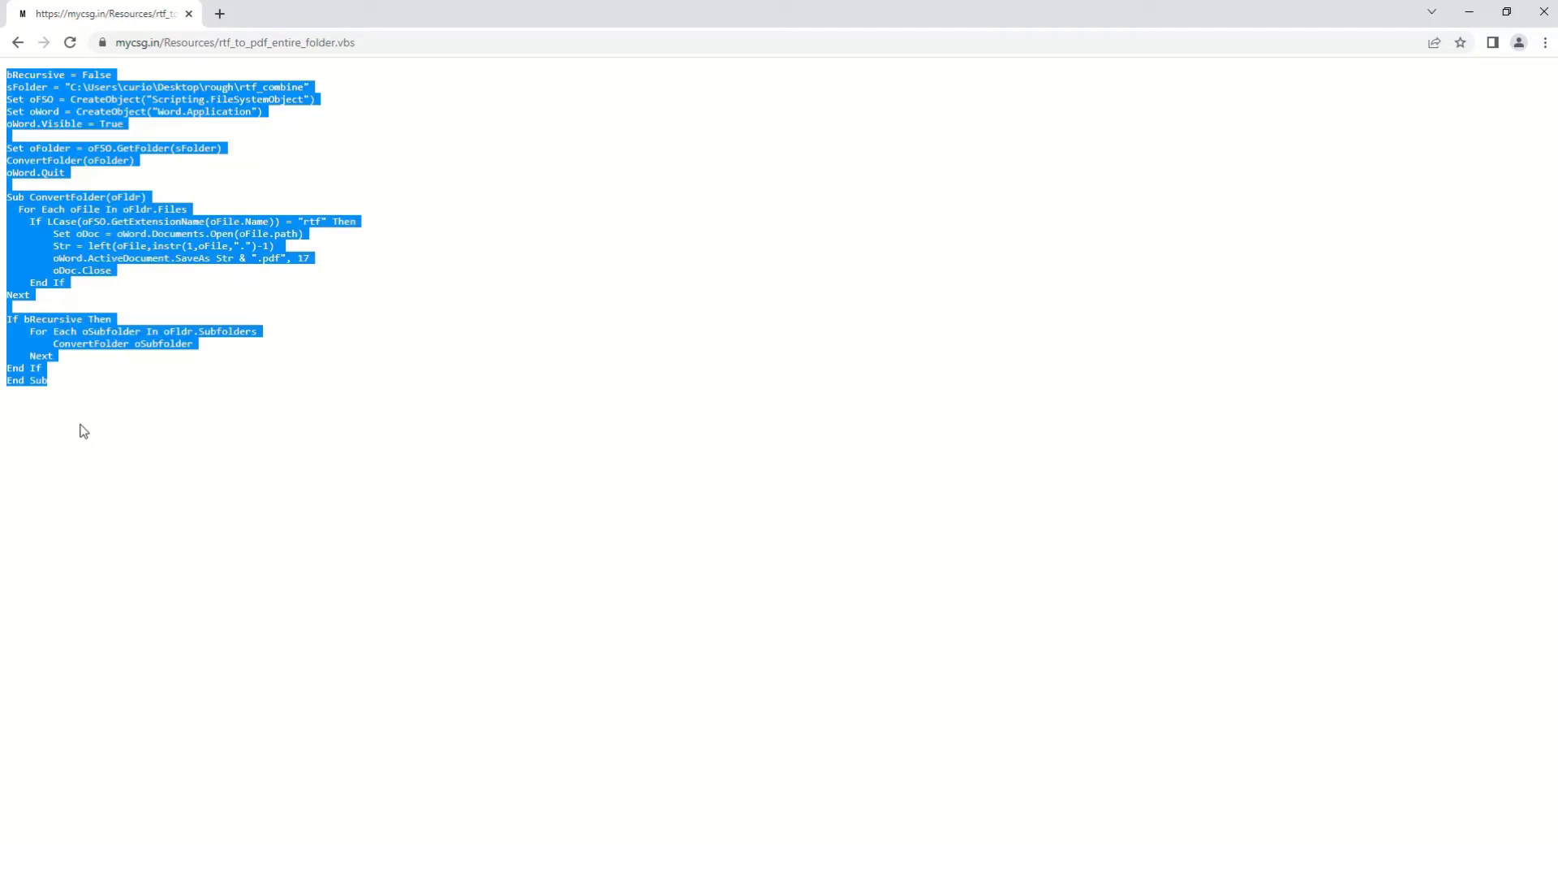
{"action": "left_click", "coordinate": [82, 862]}
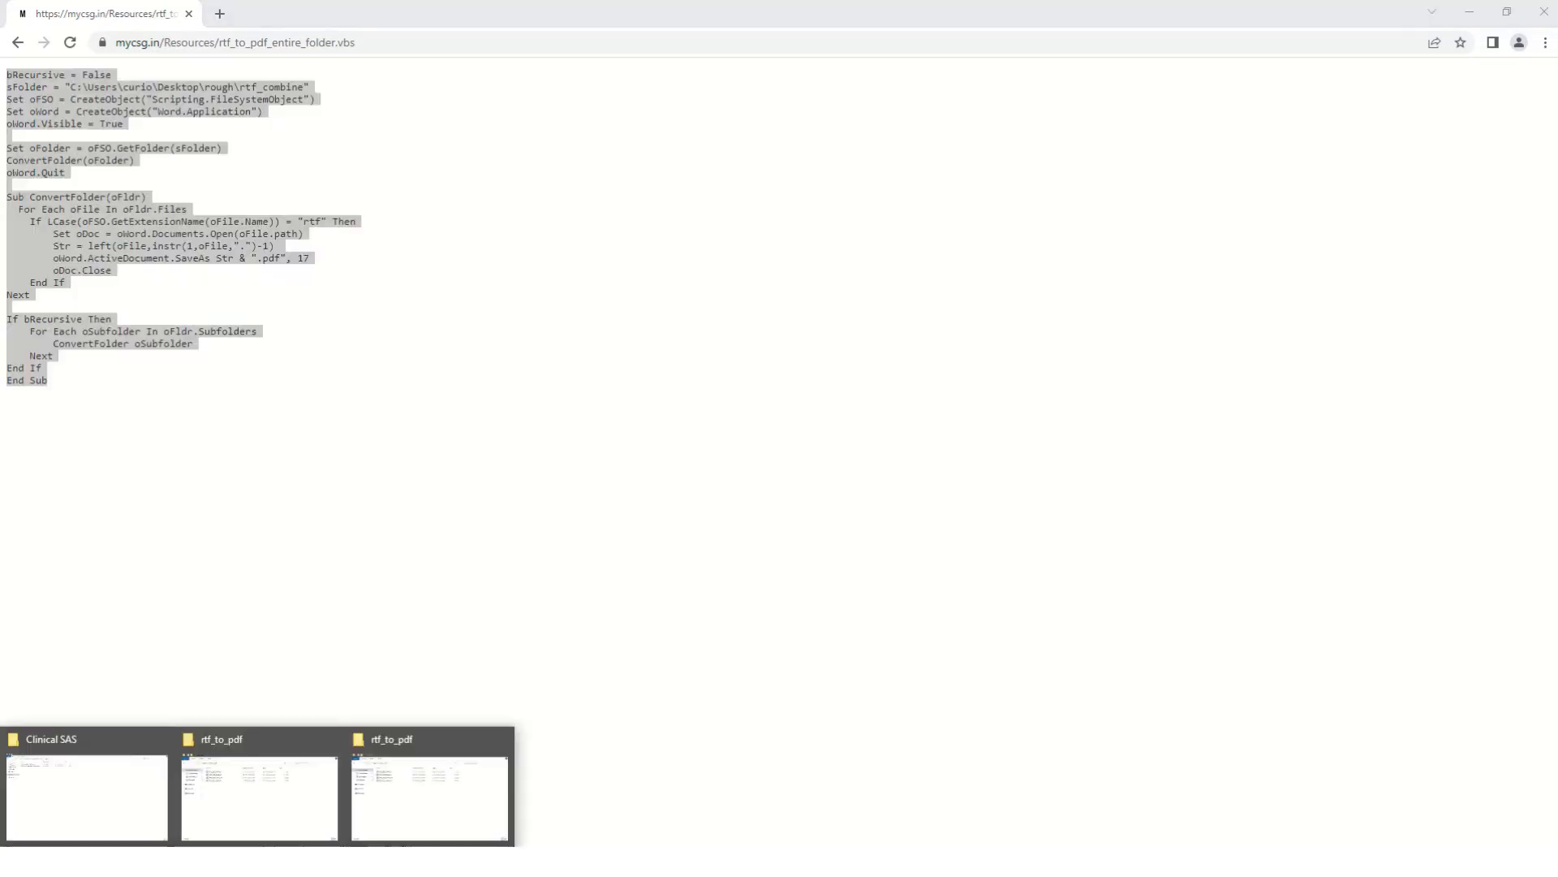
Create a new text document named 'rtf to pdf' in the rtf_to_pdf folder.
{"action": "left_click", "coordinate": [419, 786]}
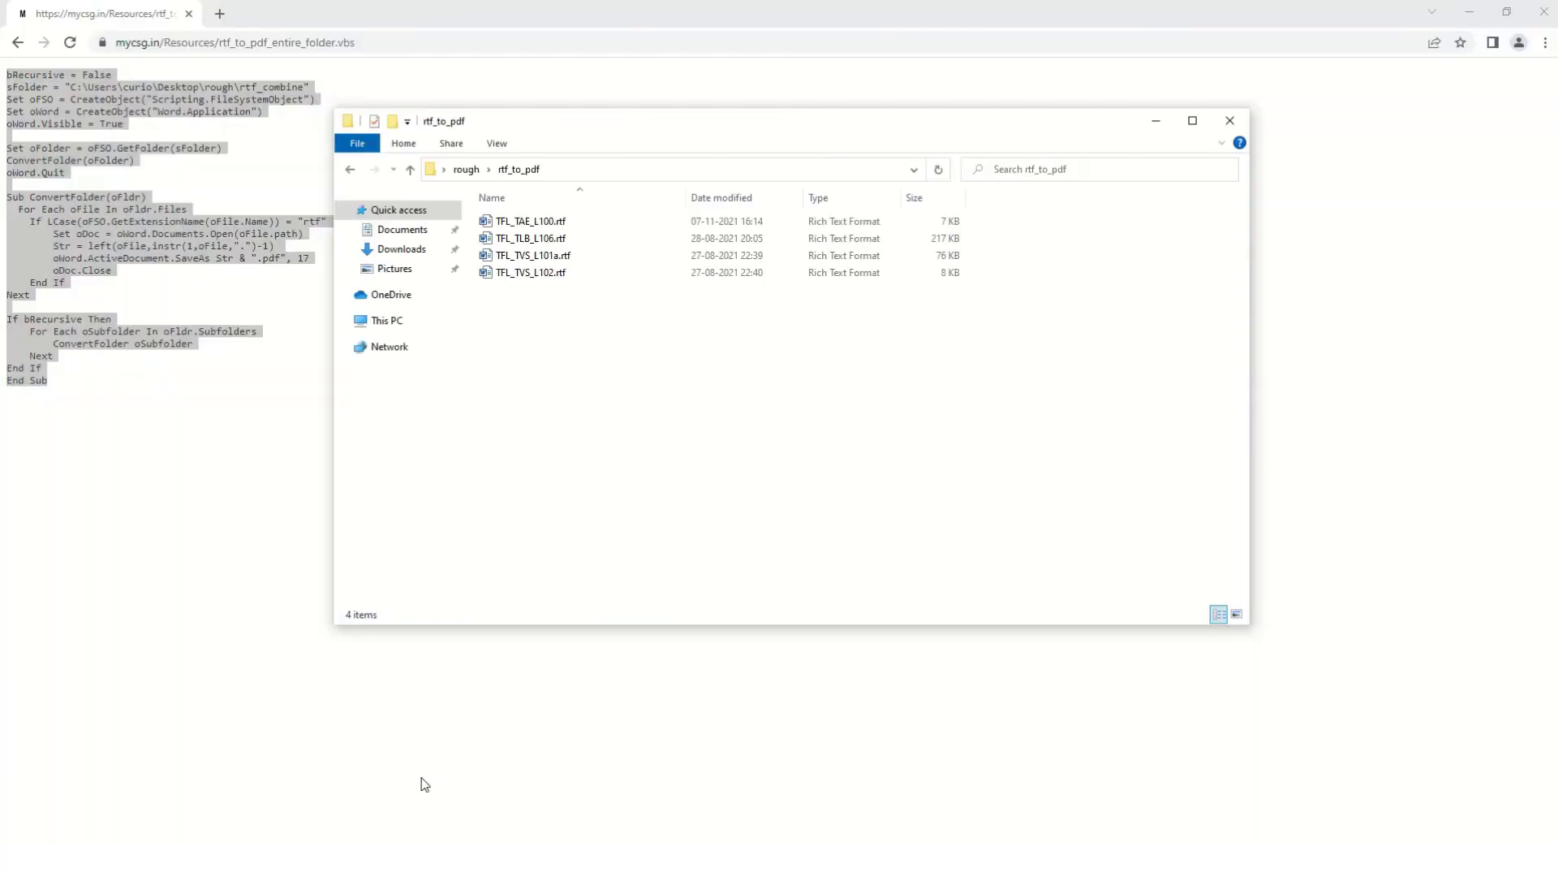
{"action": "right_click", "coordinate": [599, 359]}
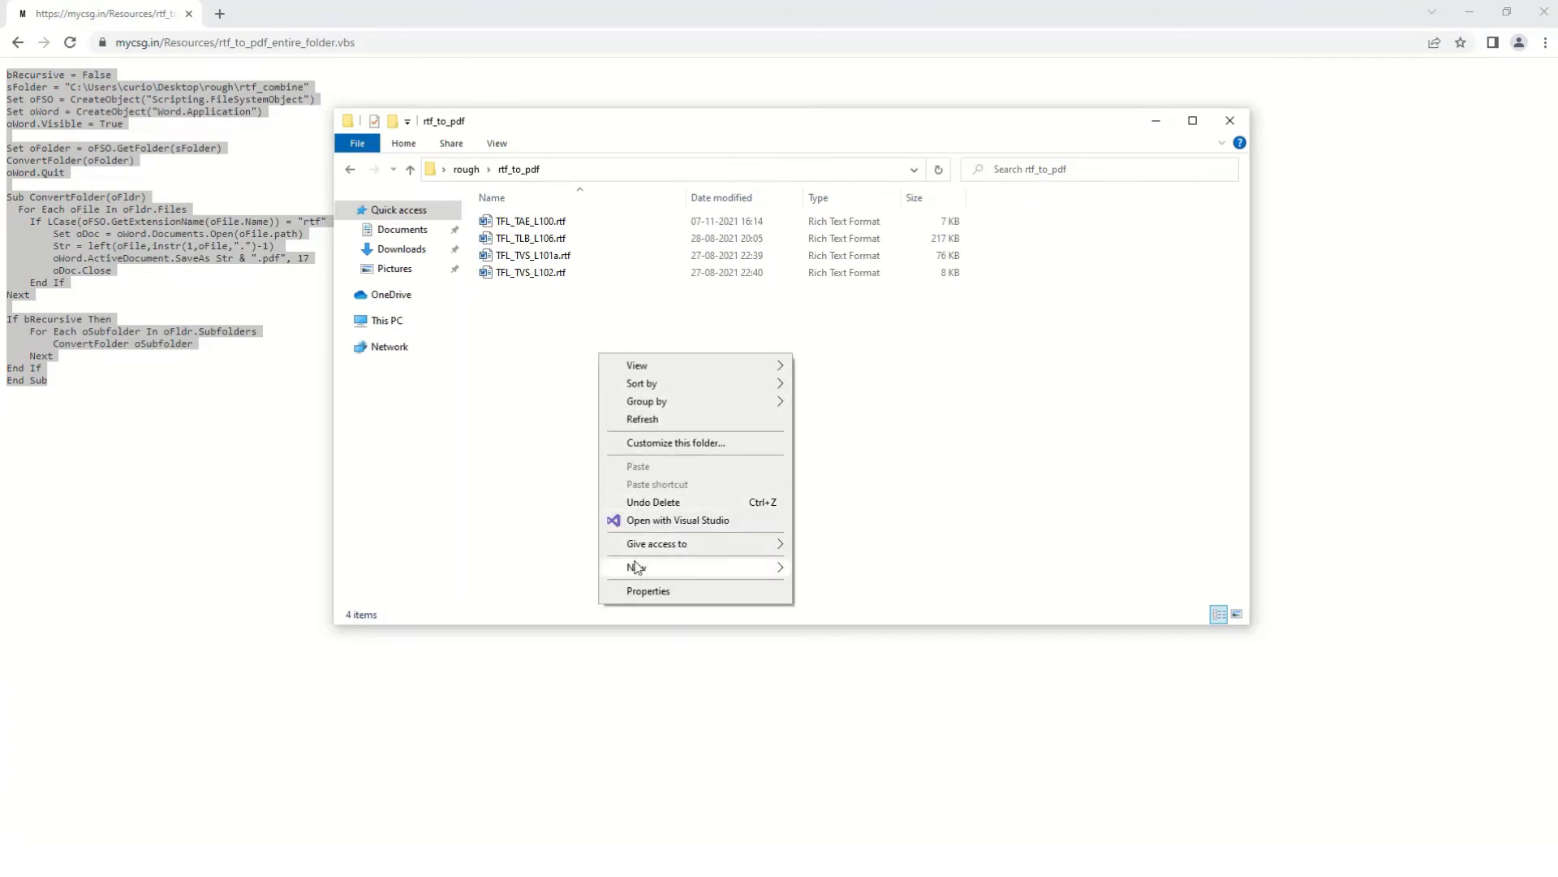
{"action": "mouse_move", "coordinate": [657, 568]}
{"action": "left_click", "coordinate": [811, 532]}
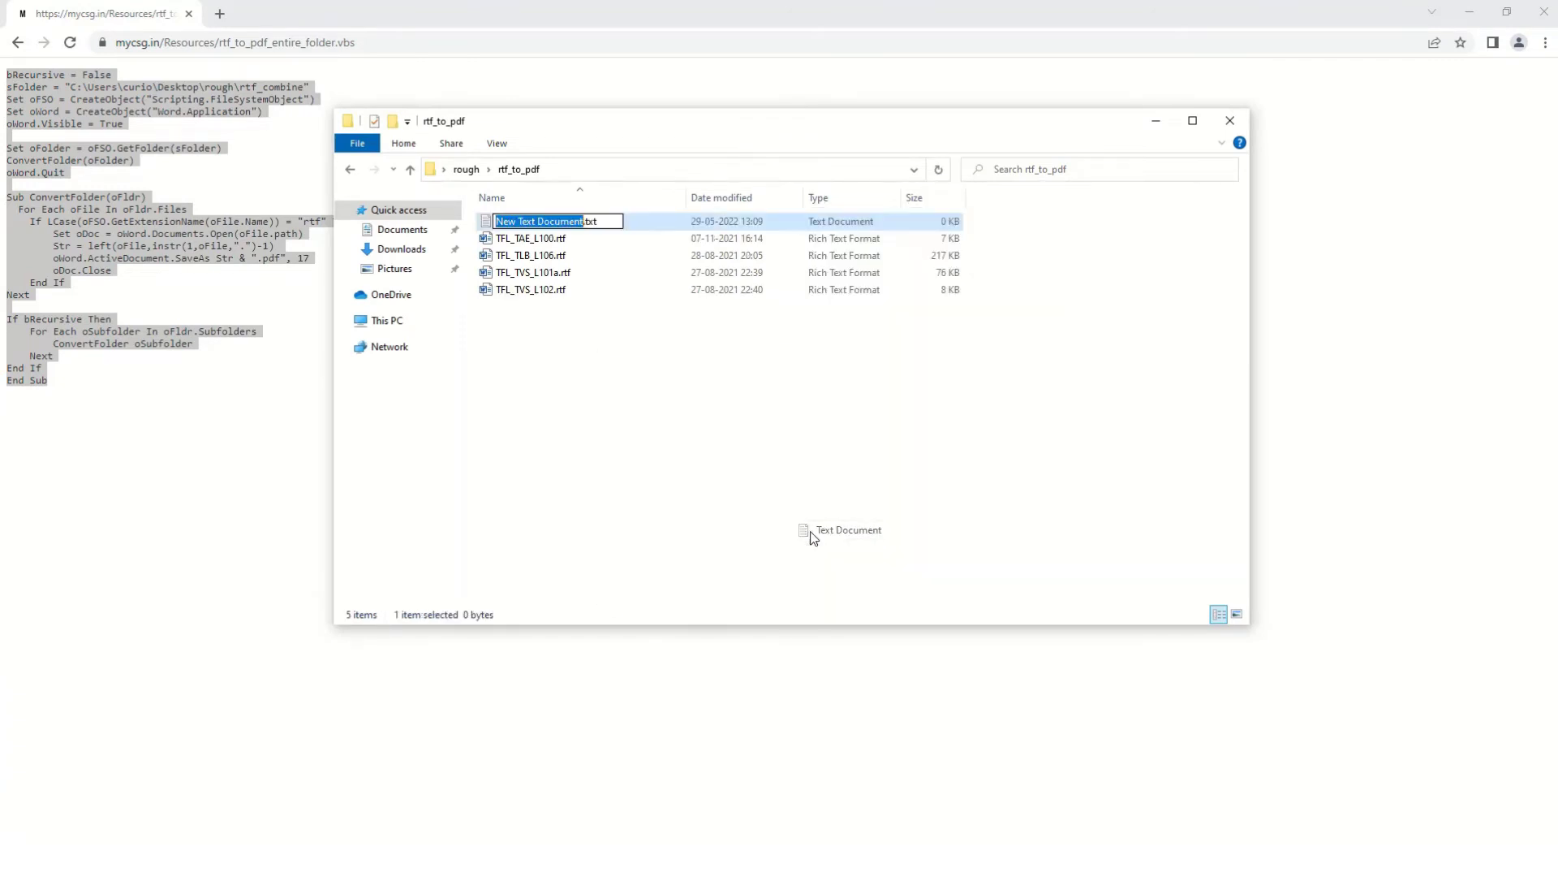
{"action": "type", "text": "rtf "}
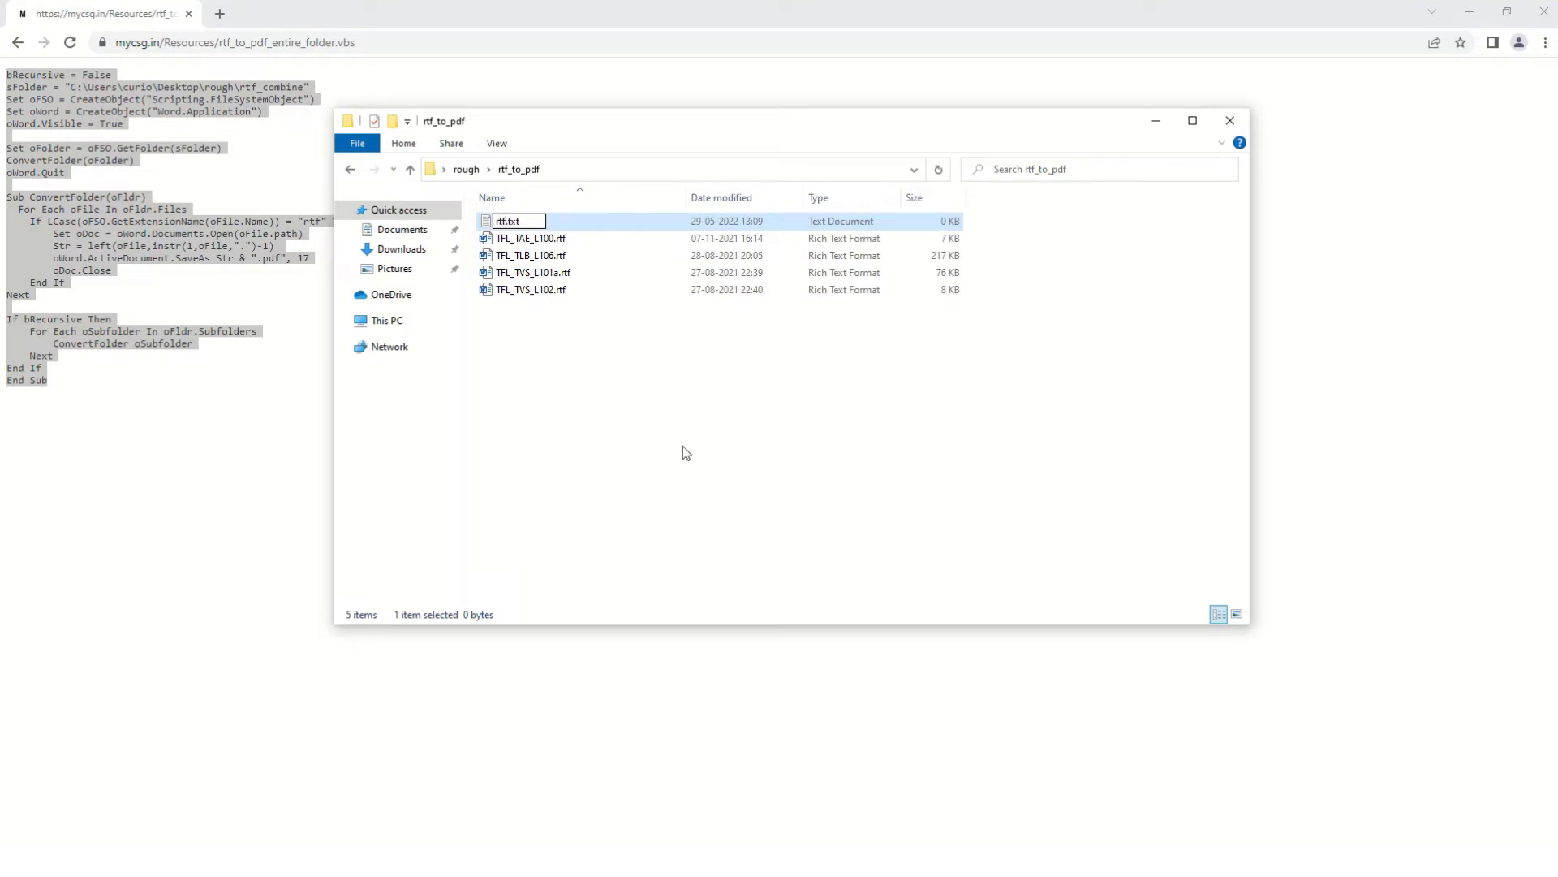
{"action": "type", "text": "to pdf"}
{"action": "key", "text": "Return"}
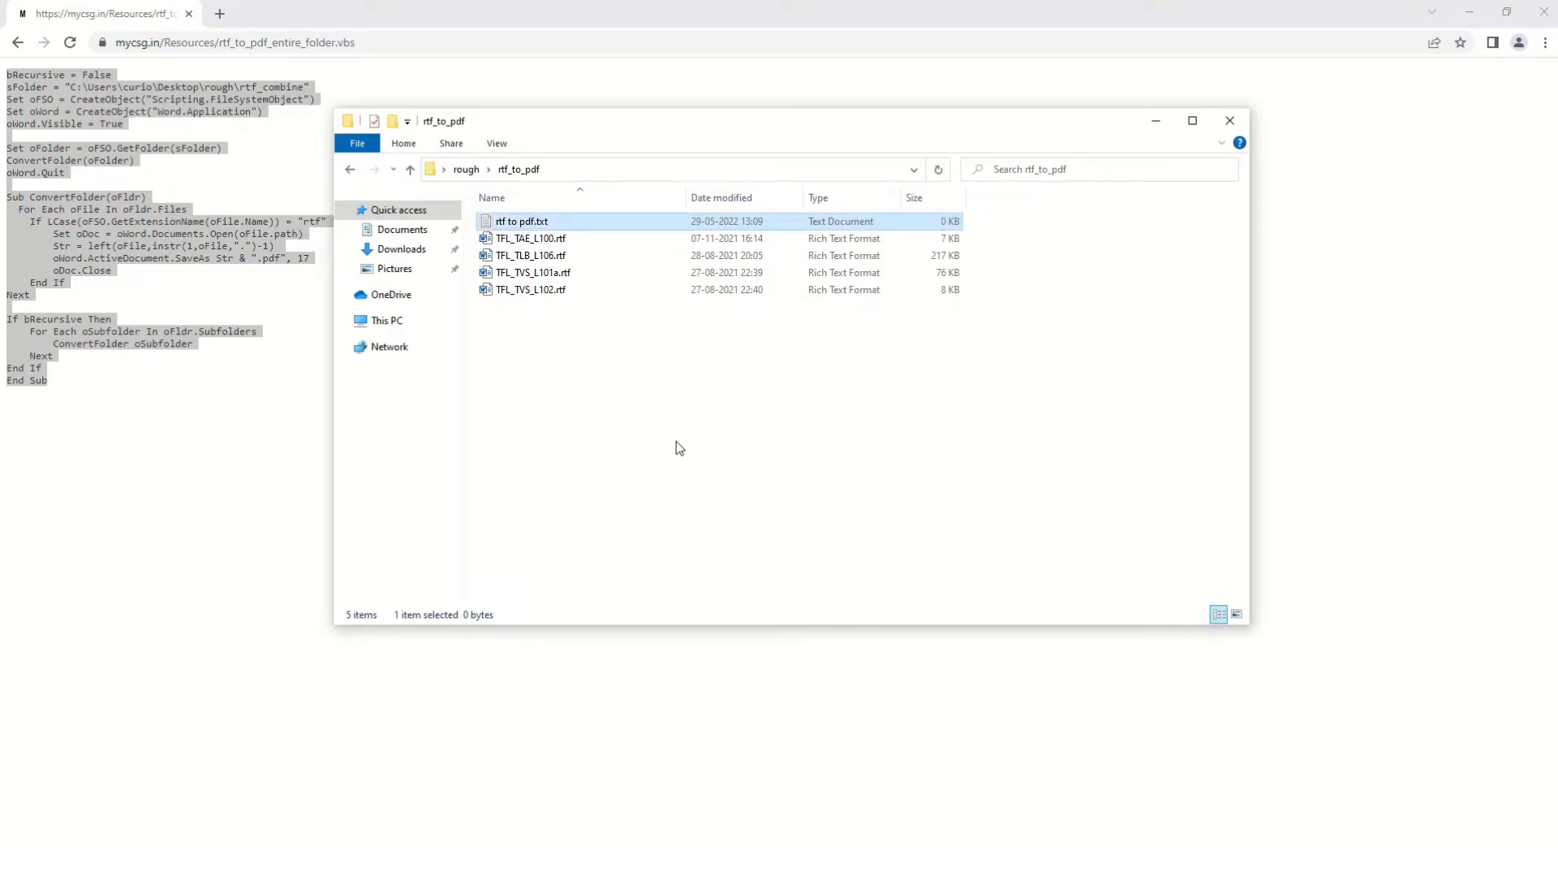
Paste the copied conversion script into 'rtf to pdf.txt' in Notepad.
{"action": "double_click", "coordinate": [544, 222]}
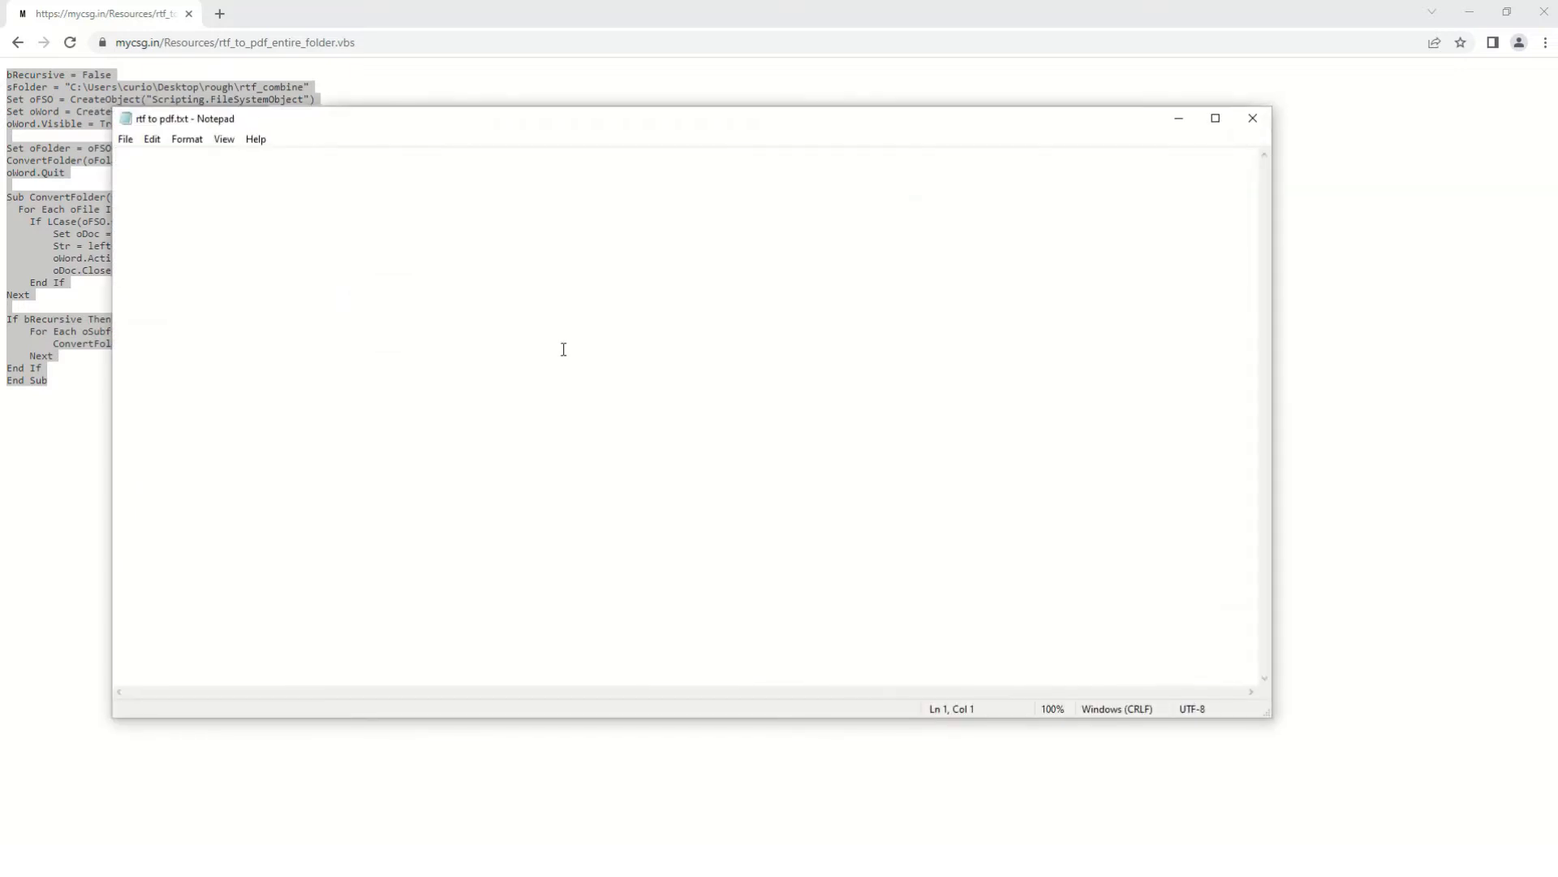
{"action": "type", "text": "bRecursive = False sFolder = \"C:\\Users\\curio\\Desktop\\rough\\rtf_combine\" Set oFSO = CreateObject(\"Scripting.FileSystemObject\") Set oWord = CreateObject(\"Word.Application\") oWord.Visible = True  Set oFolder = oFSO.GetFolder(sFolder) ConvertFolder(oFolder) oWord.Quit  Sub ConvertFolder(oFldr)   For Each oFile In oFldr.Files     If LCase(oFSO.GetExtensionName(oFile.Name)) = \"rtf\" Then         Set oDoc = oWord.Documents.Open(oFile.path)         Str = left(oFile,instr(1,oFile,\".\")-1)         oWord.ActiveDocument.SaveAs Str & \".pdf\", 17         oDoc.Close     End If Next  If bRecursive Then     For Each oSubfolder In oFldr.Subfolders         ConvertFolder oSubfolder     Next End If End Sub"}
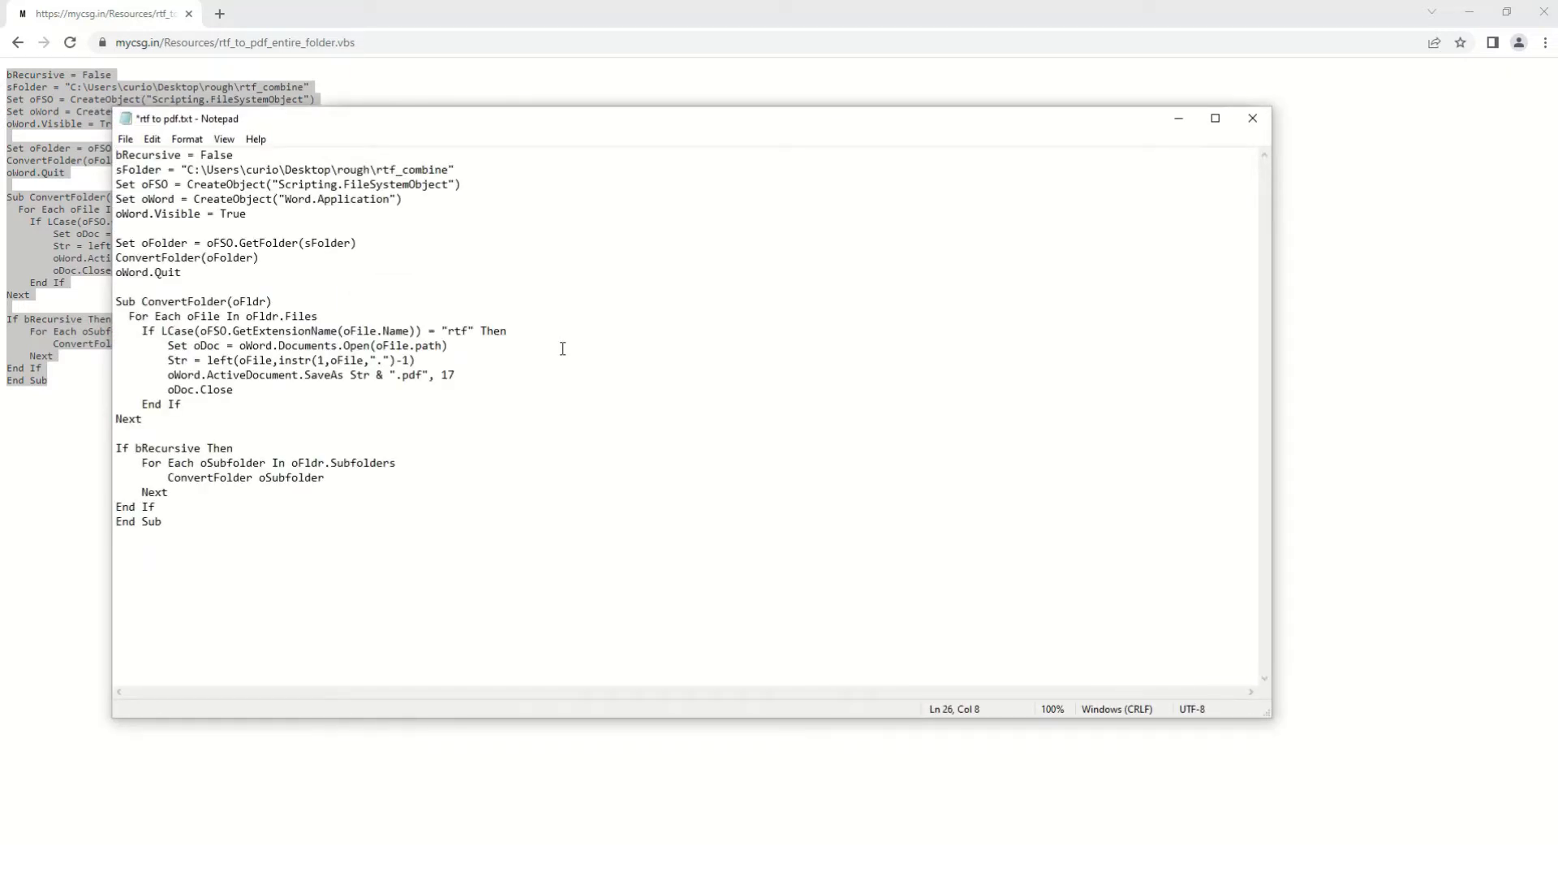
{"action": "left_click", "coordinate": [563, 348]}
Replace the sFolder path with the rtf_to_pdf folder path and save the script.
{"action": "left_click", "coordinate": [435, 782]}
{"action": "left_click", "coordinate": [621, 172]}
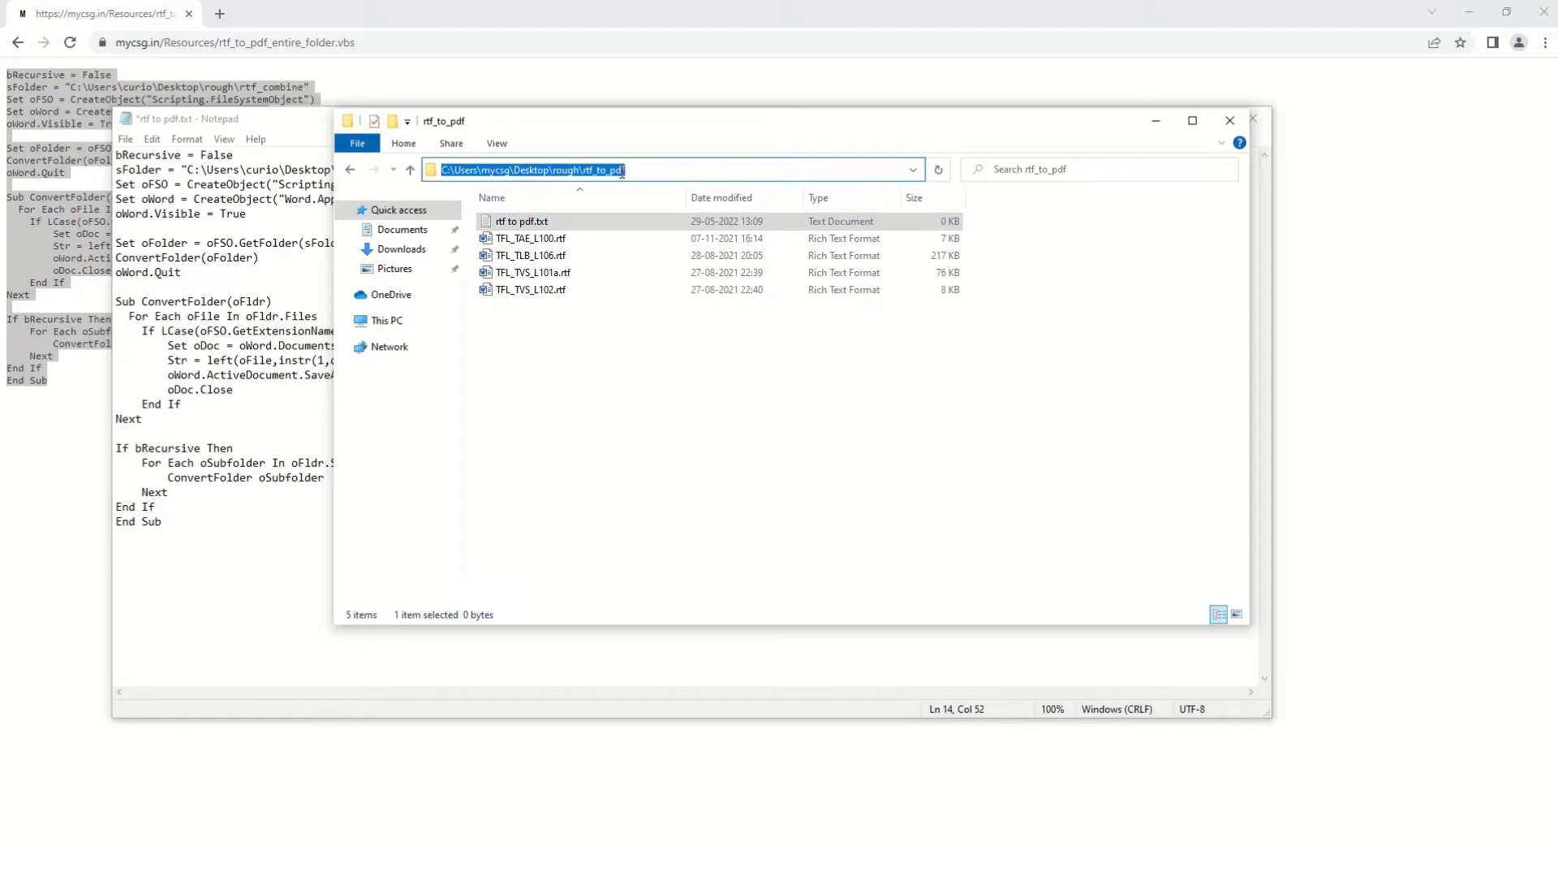
{"action": "left_click", "coordinate": [230, 531]}
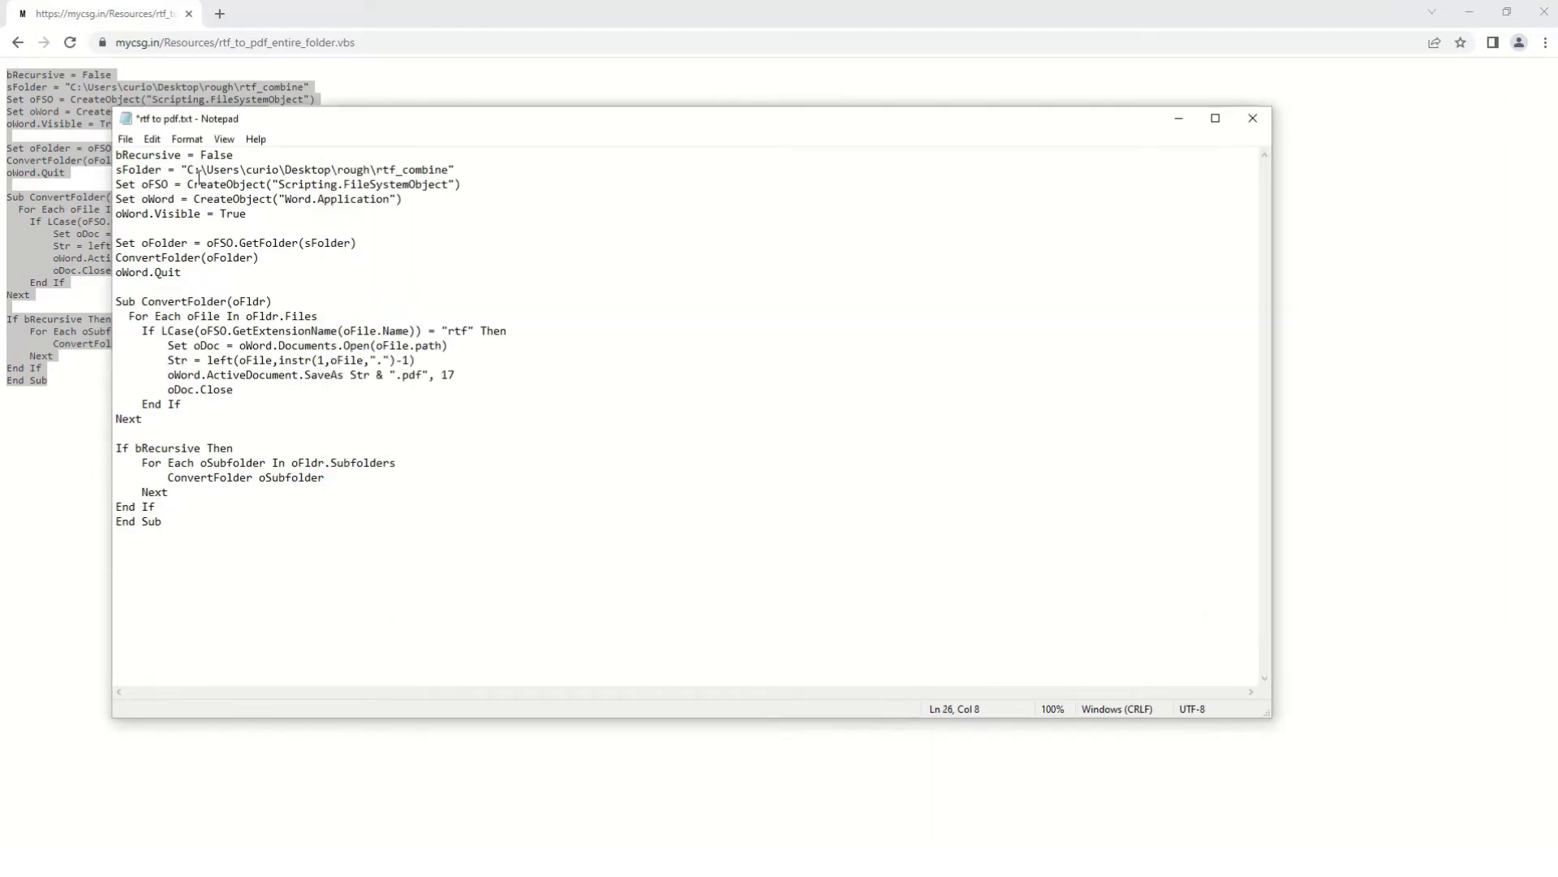
{"action": "left_click_drag", "start_coordinate": [186, 170], "coordinate": [450, 170]}
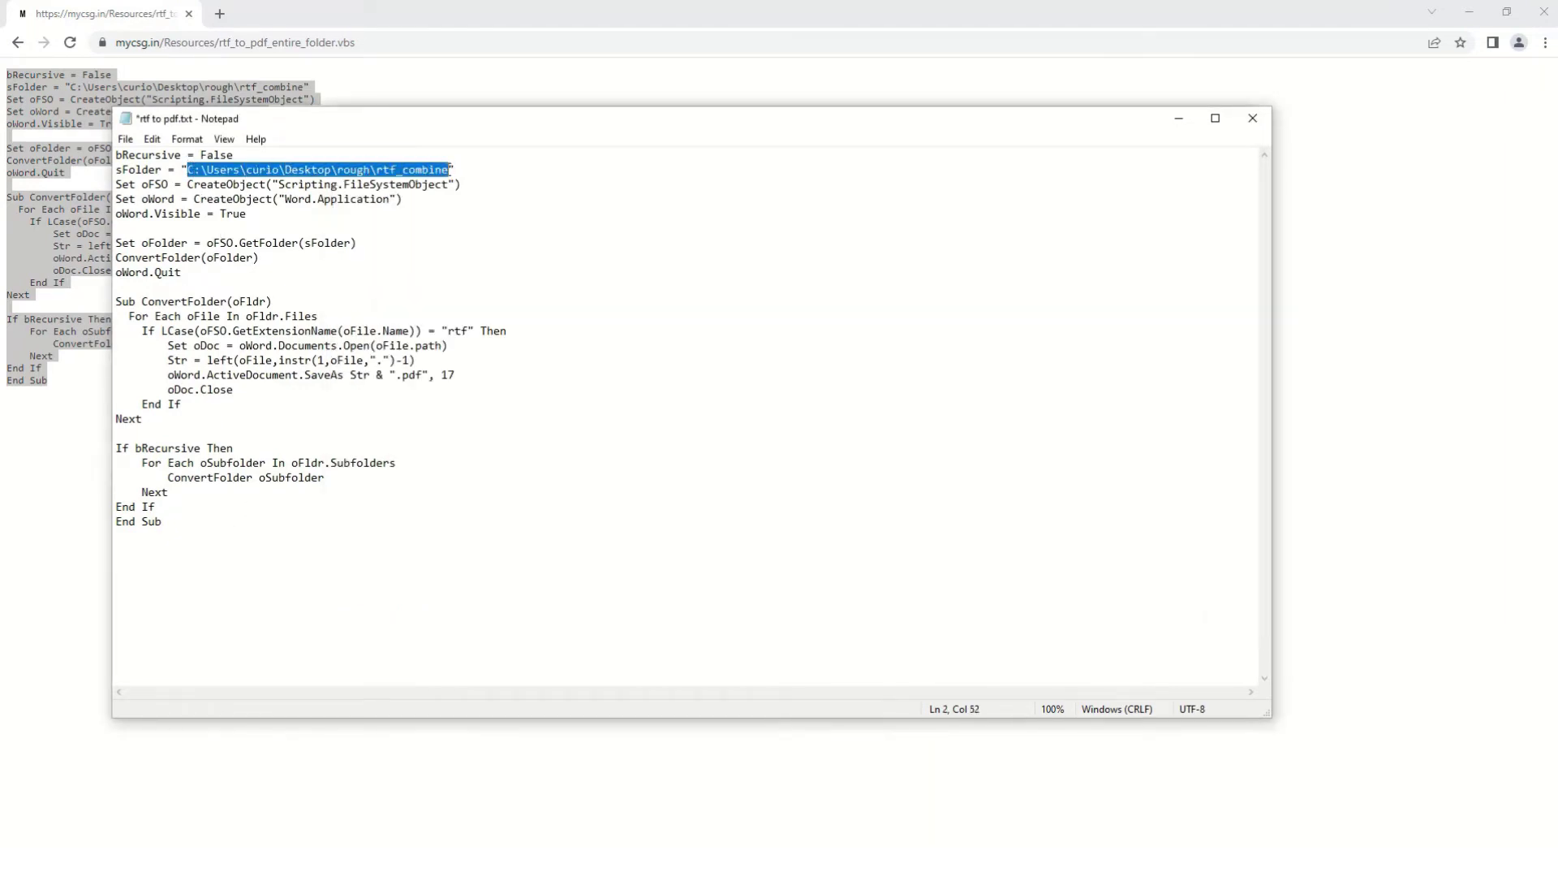
{"action": "type", "text": "C:\\Users\\mycsg\\Desktop\\rough\\rtf_to_pdf"}
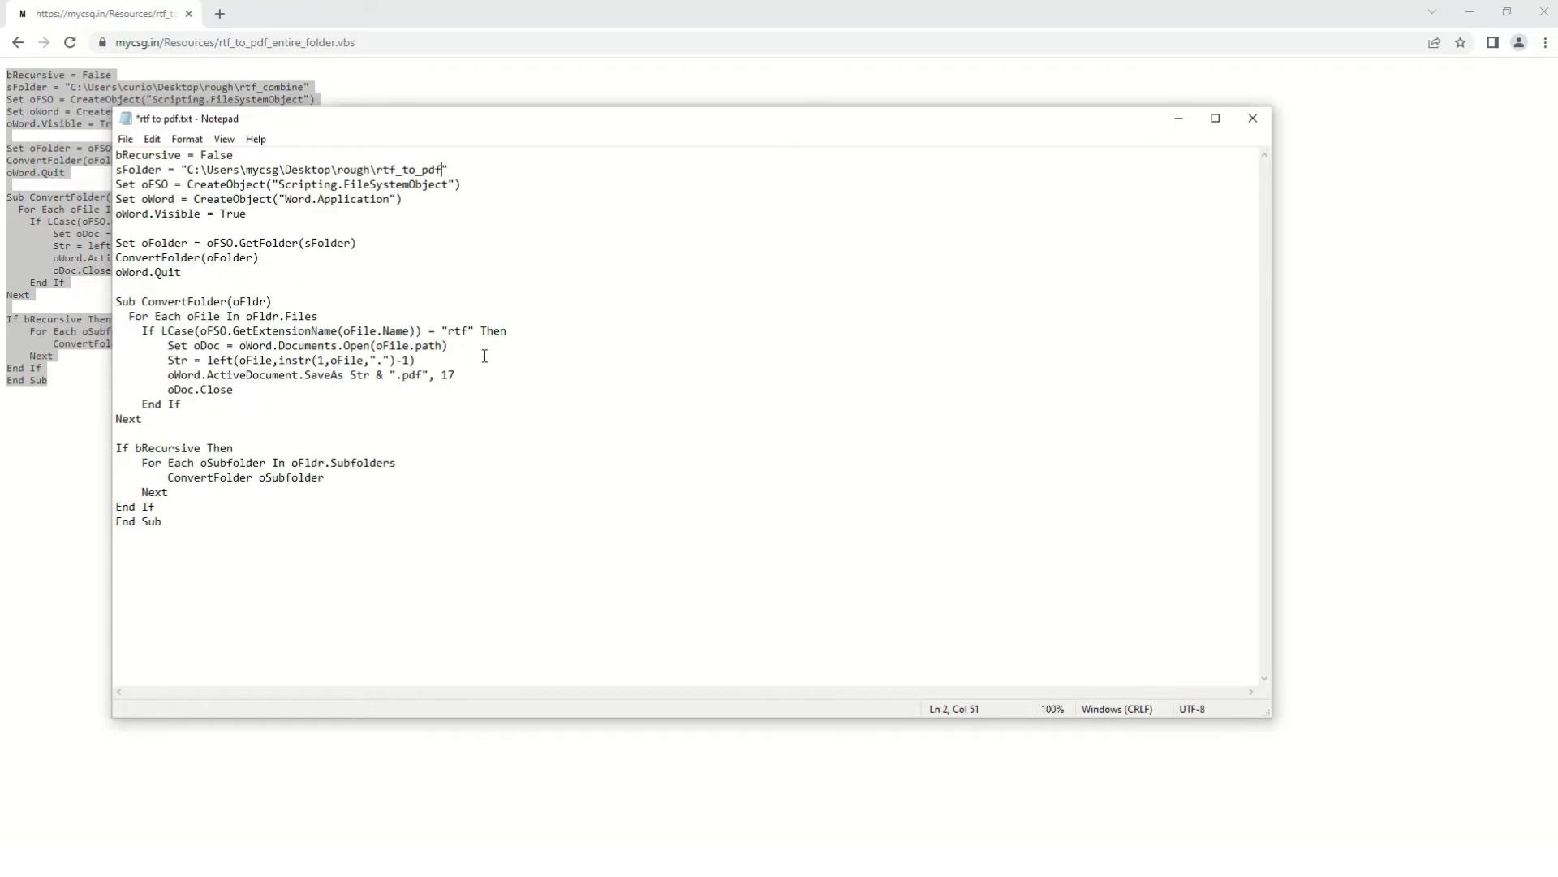
{"action": "key", "text": "ctrl+s"}
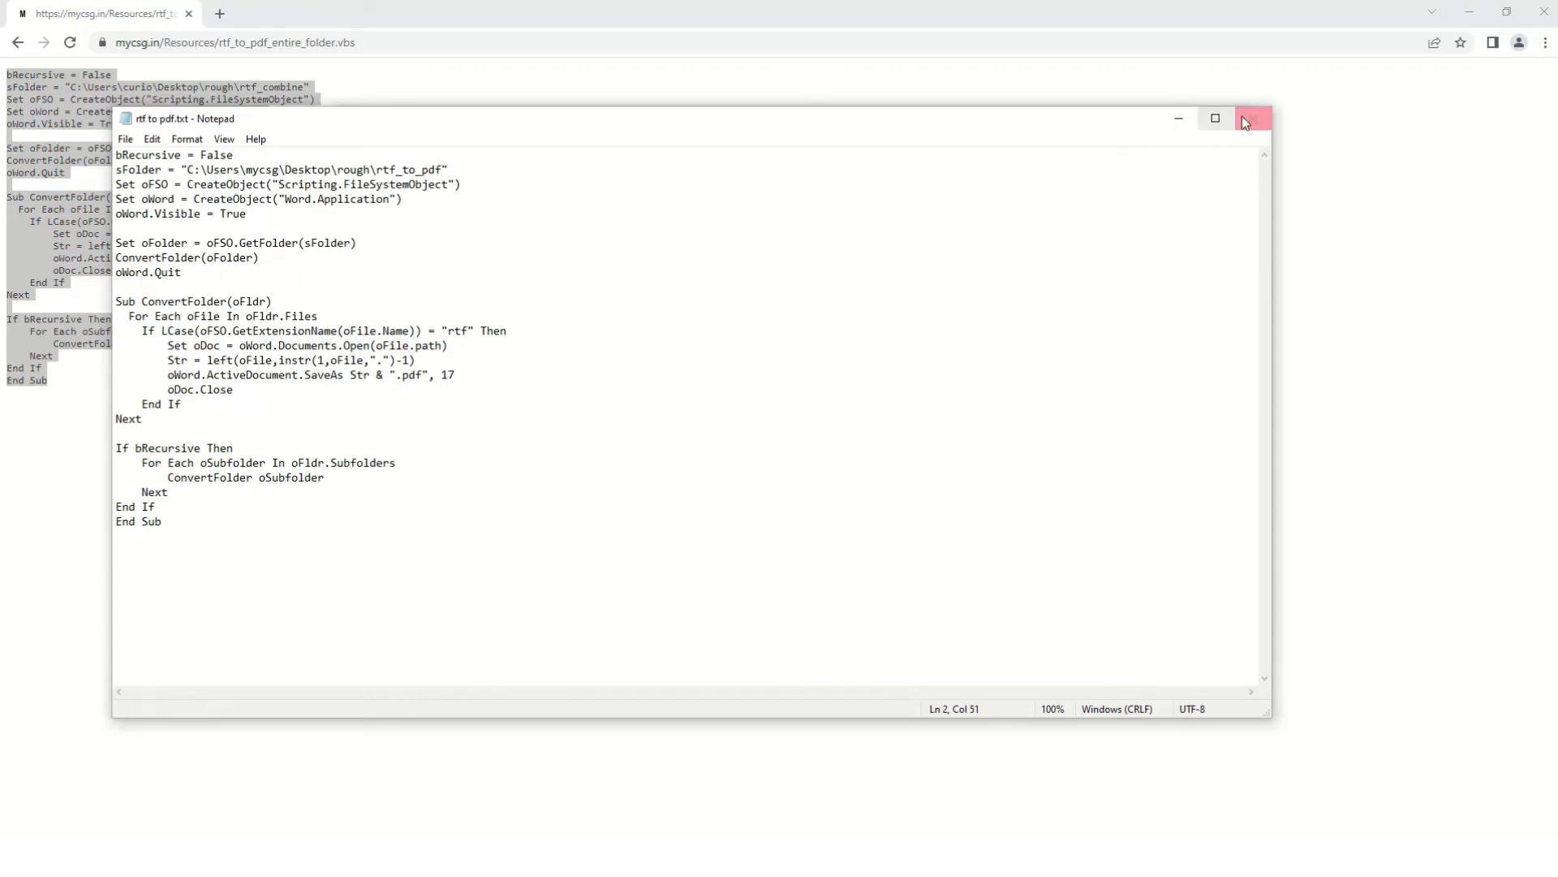
Rename 'rtf to pdf.txt' to 'rtf to pdf.vbs', accepting the extension-change warning.
{"action": "left_click", "coordinate": [1254, 119]}
{"action": "left_click", "coordinate": [1468, 13]}
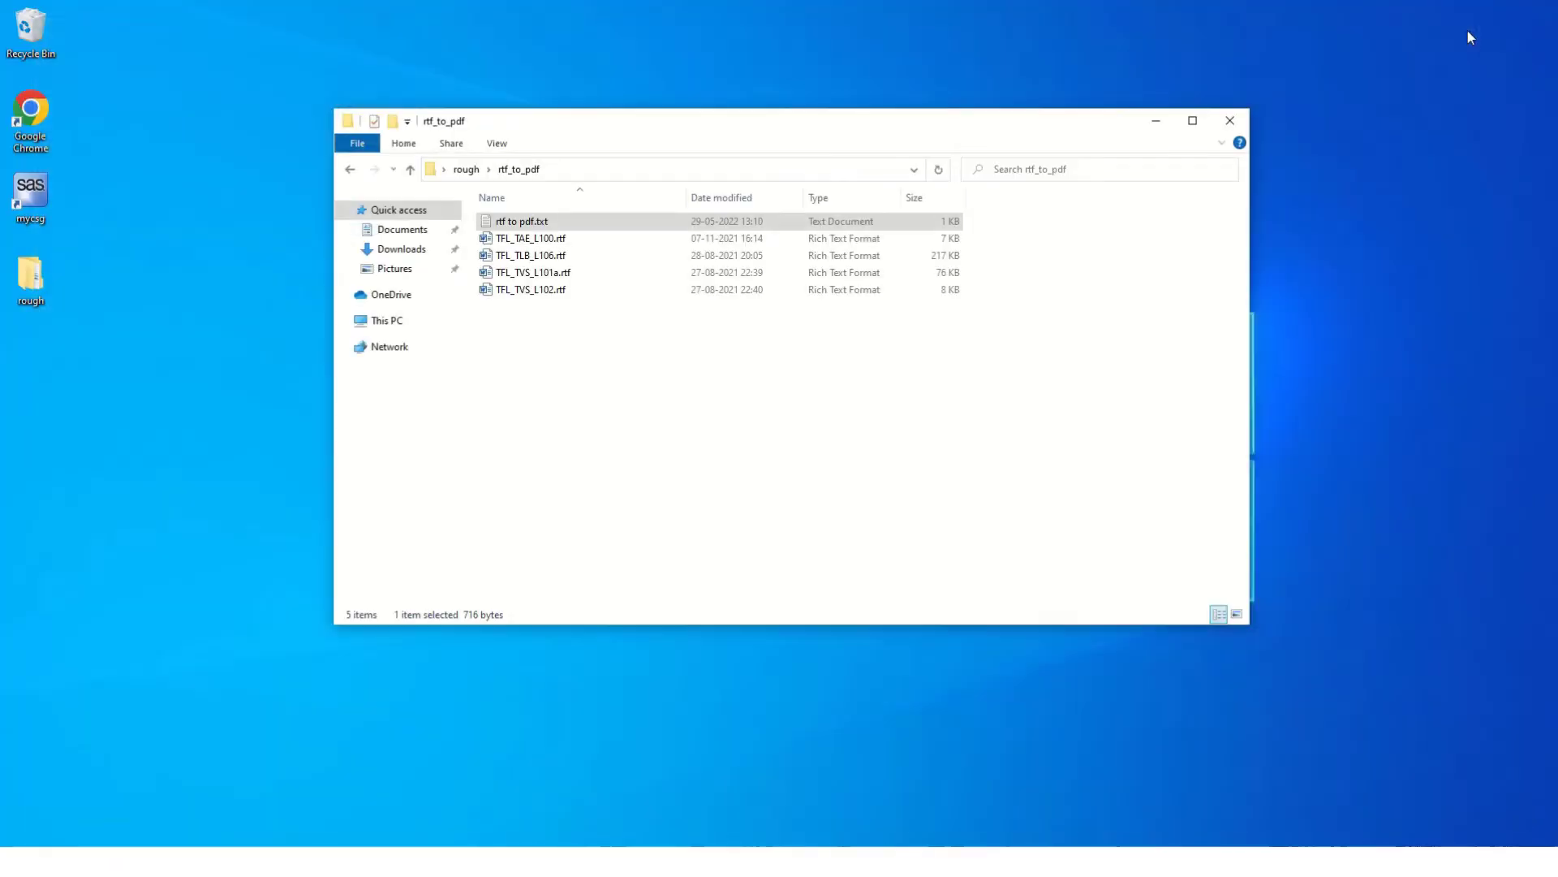
{"action": "left_click", "coordinate": [639, 430]}
{"action": "left_click", "coordinate": [540, 224]}
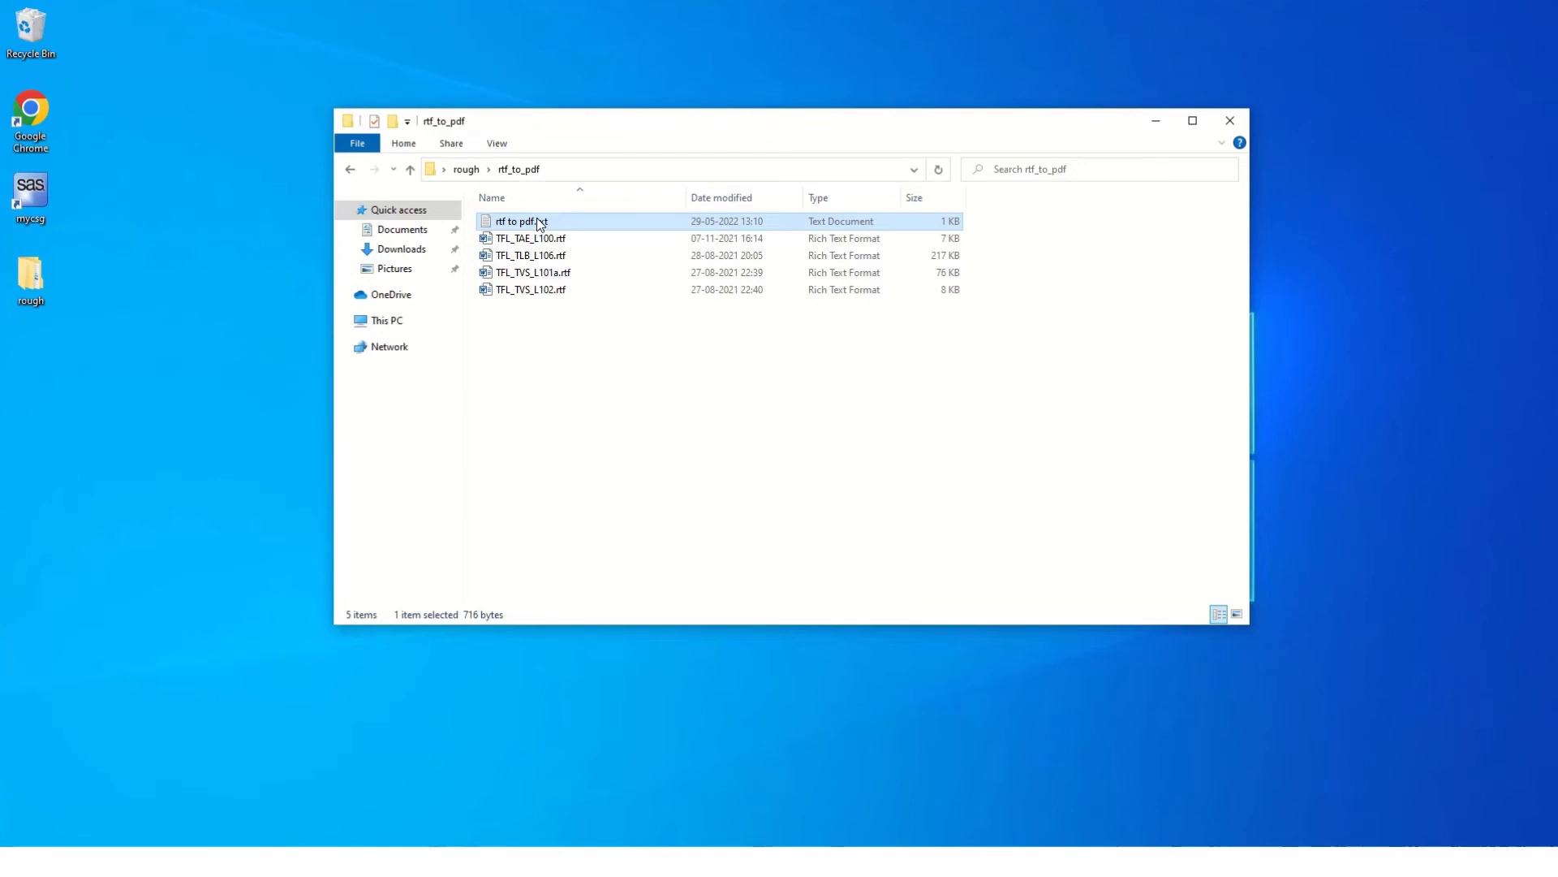
{"action": "left_click", "coordinate": [540, 224]}
{"action": "left_click", "coordinate": [557, 221]}
{"action": "key", "text": "BackSpace"}
{"action": "key", "text": "BackSpace"}
{"action": "key", "text": "BackSpace"}
{"action": "type", "text": "vb"}
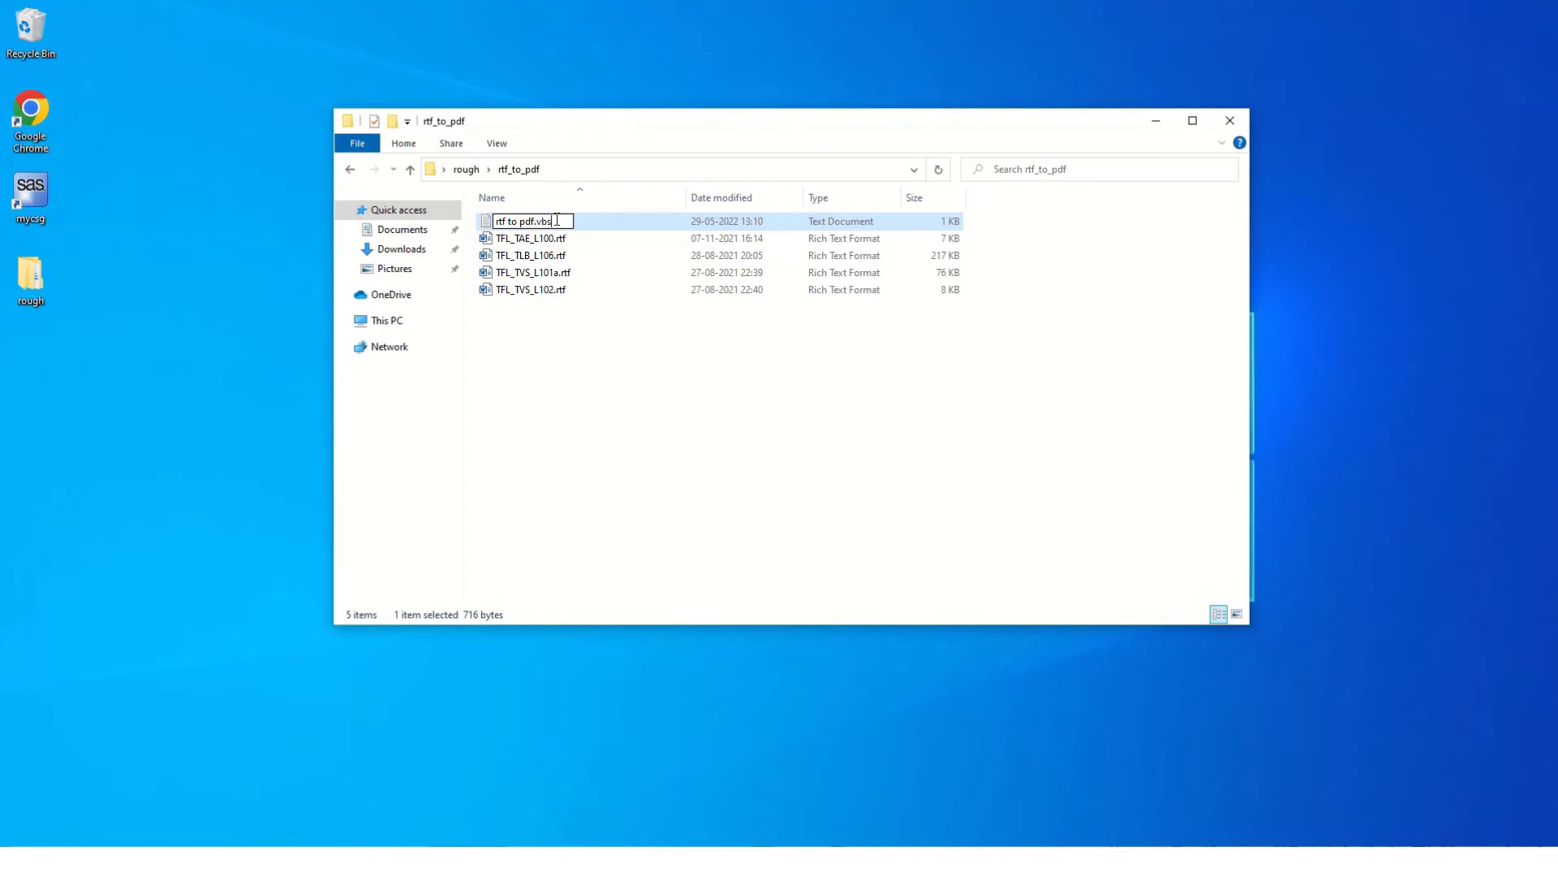
{"action": "type", "text": "s"}
{"action": "key", "text": "Return"}
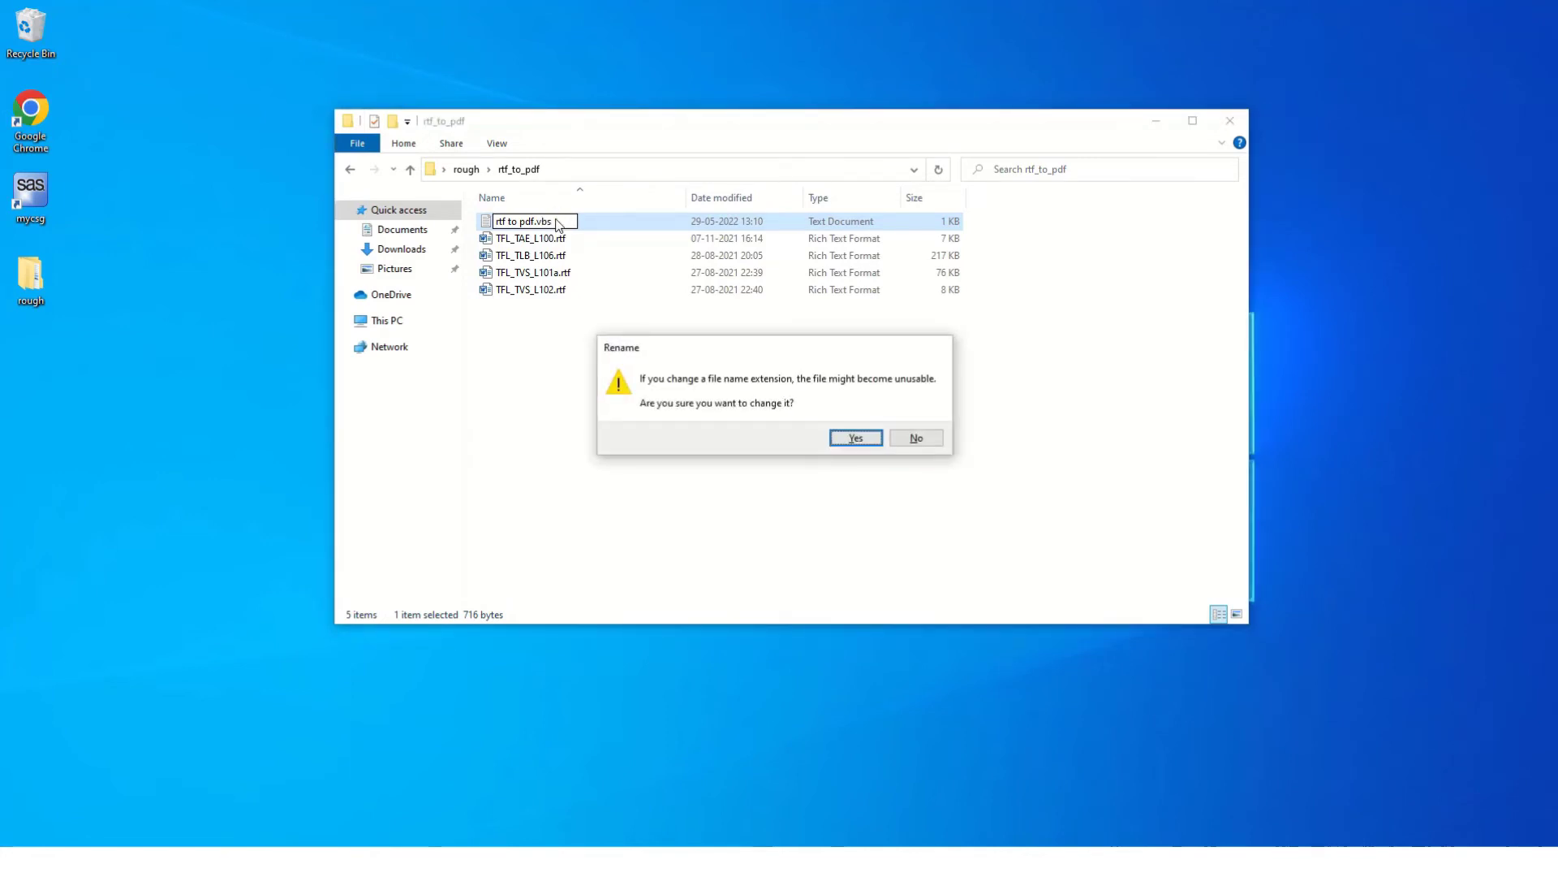
{"action": "key", "text": "Return"}
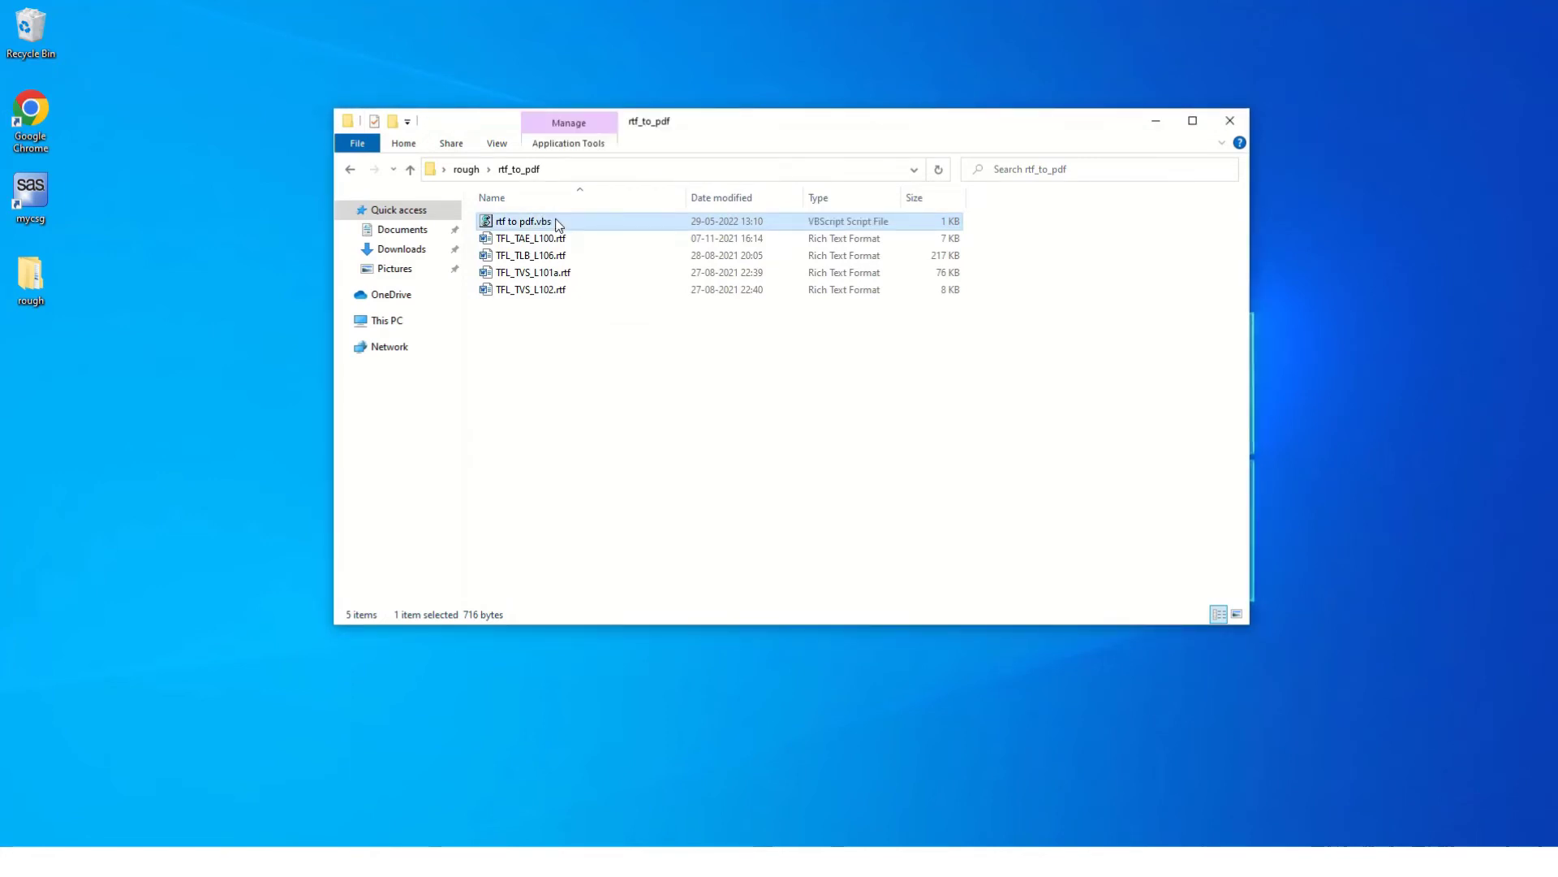
Run 'rtf to pdf.vbs' until PDFs of all four RTF reports appear.
{"action": "left_click", "coordinate": [617, 459]}
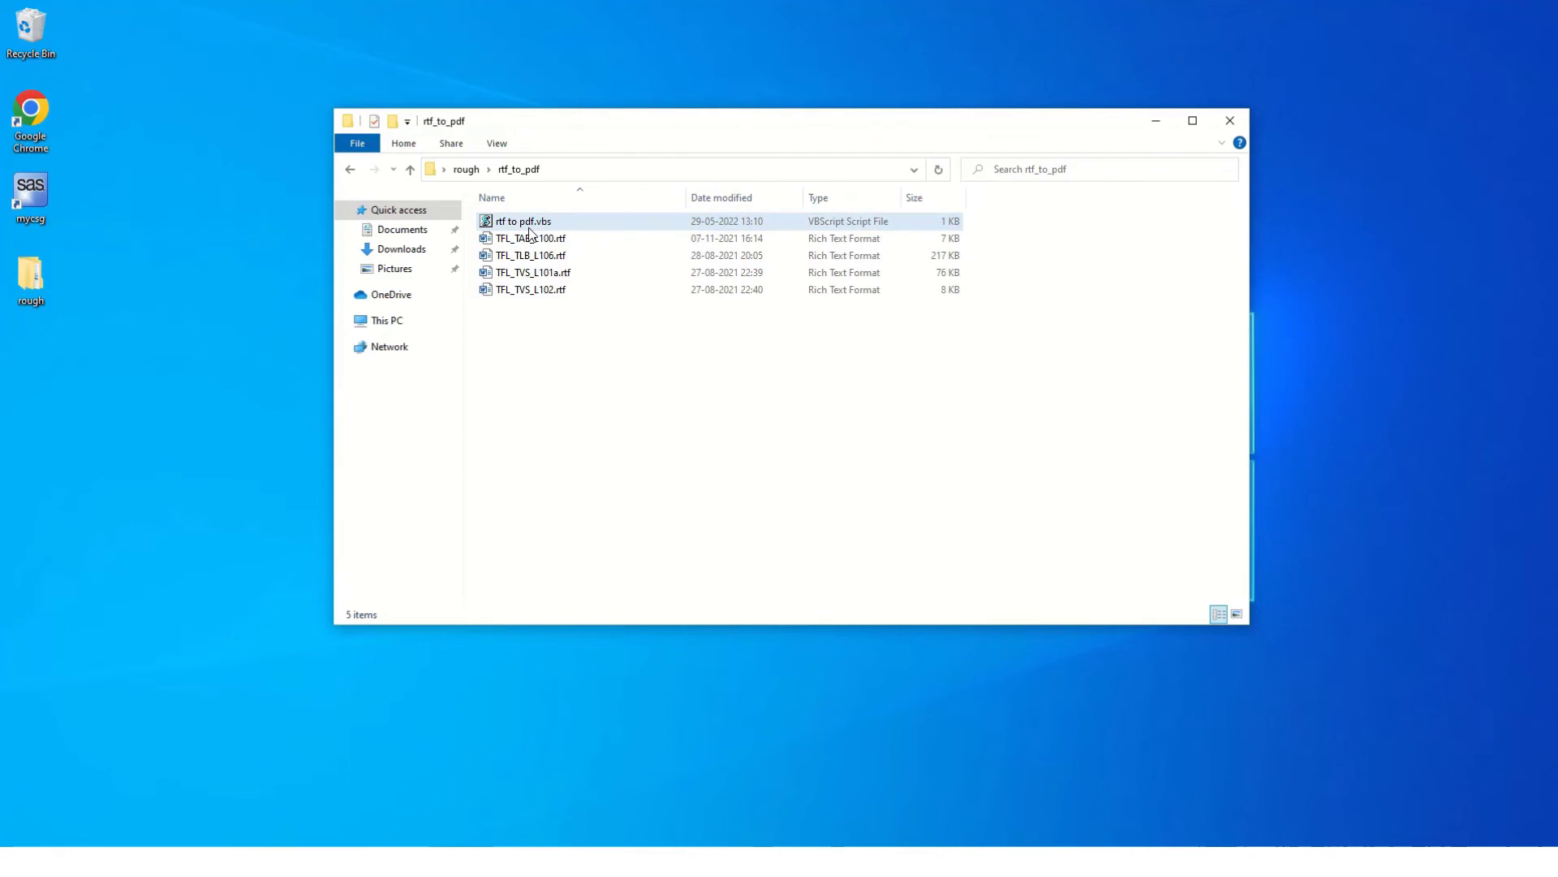
{"action": "left_click", "coordinate": [529, 231]}
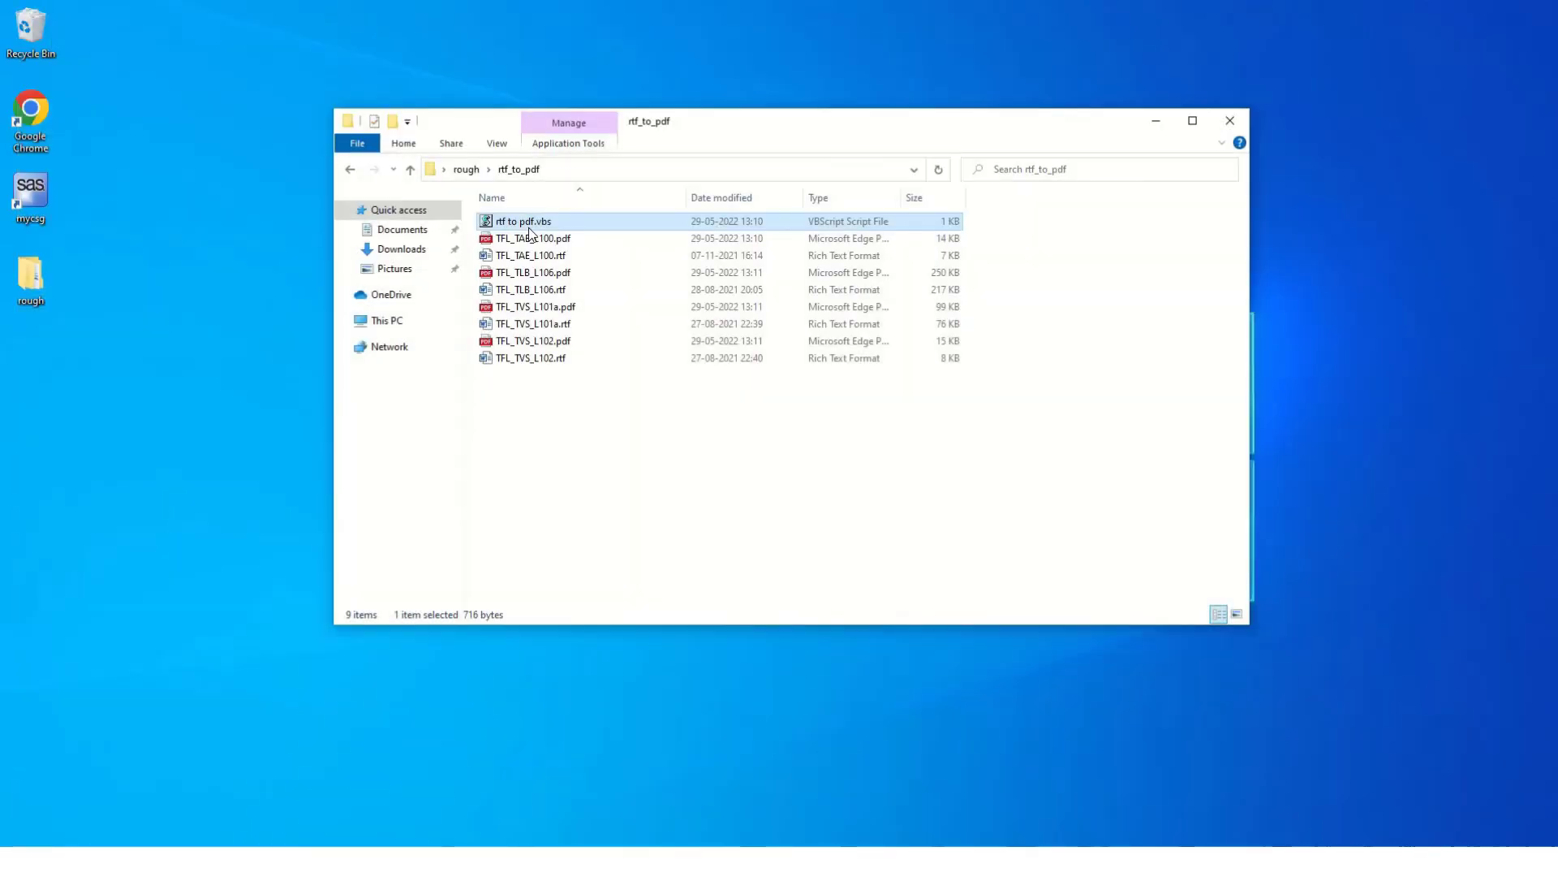
{"action": "left_click", "coordinate": [581, 483]}
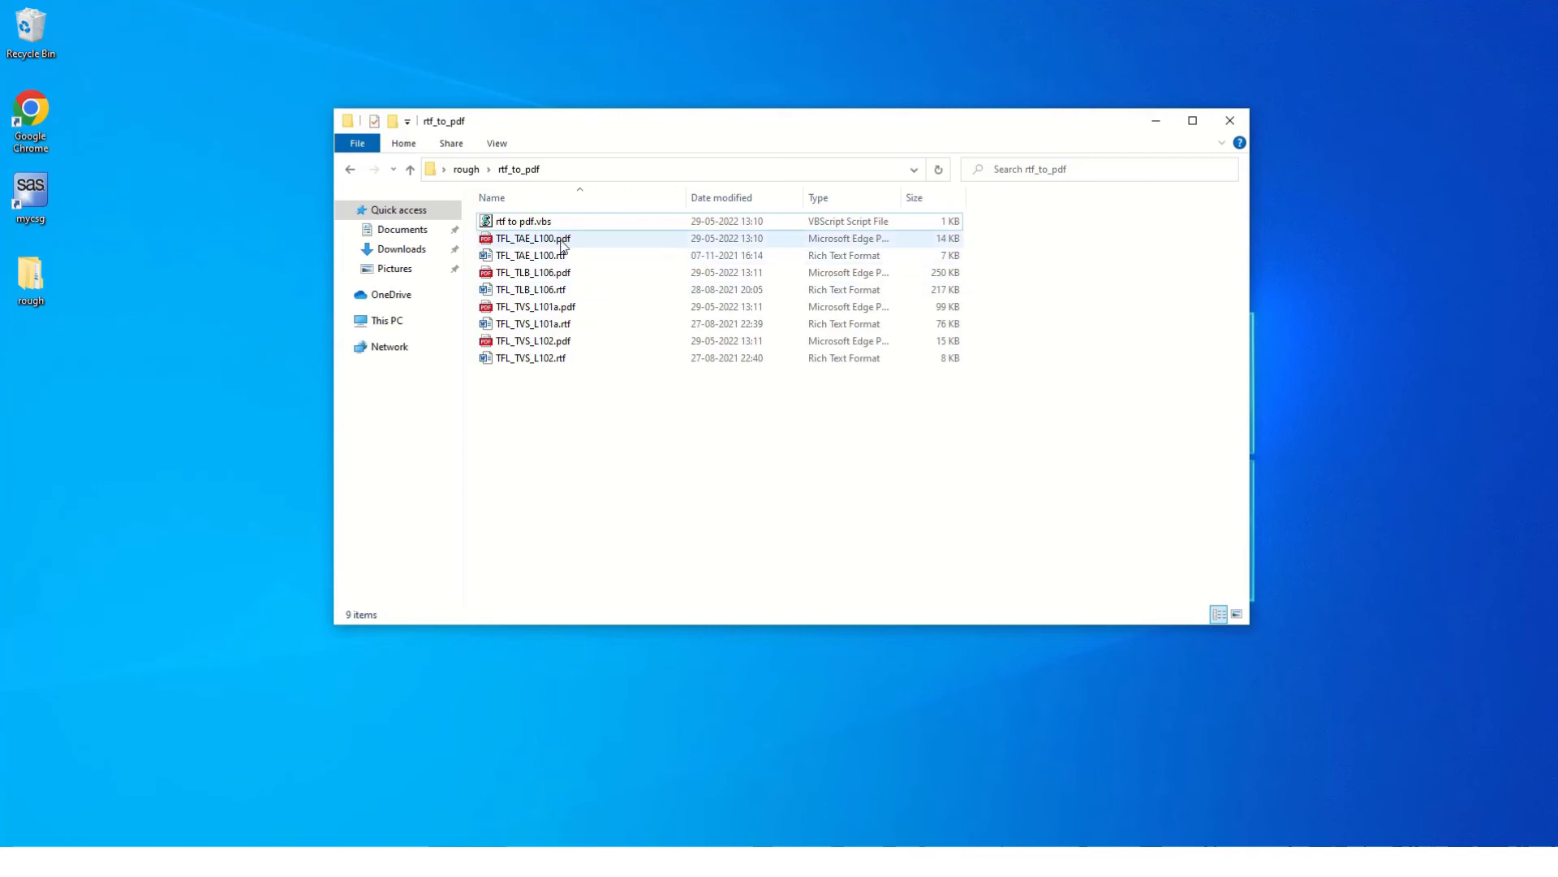
{"action": "mouse_move", "coordinate": [532, 240]}
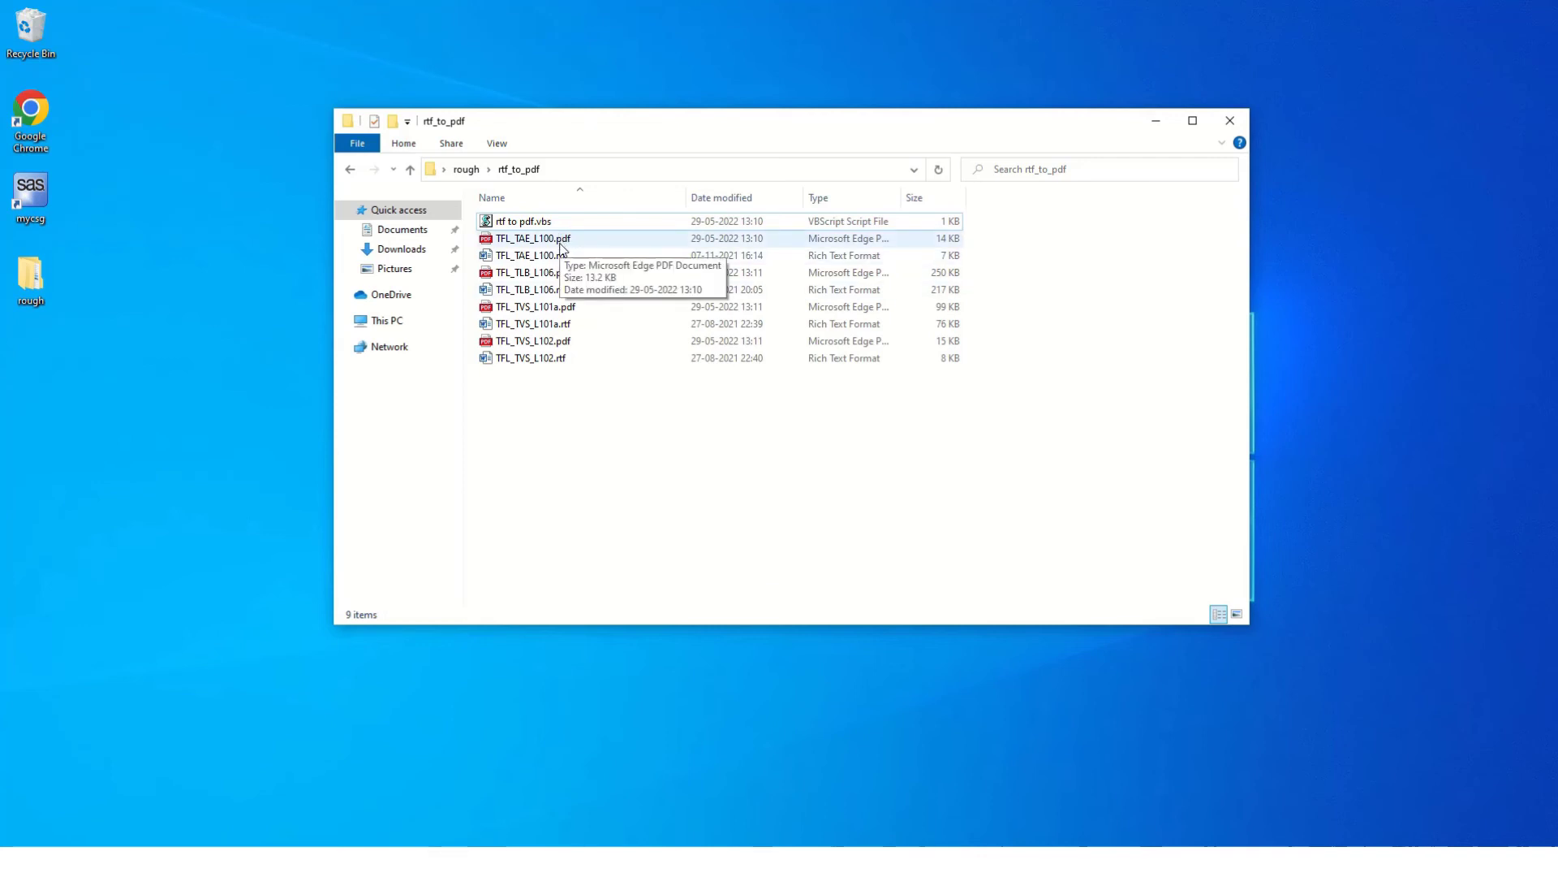
Open TFL_TAE_L100.pdf in Edge, declining the sync and ad personalization prompts.
{"action": "double_click", "coordinate": [560, 243]}
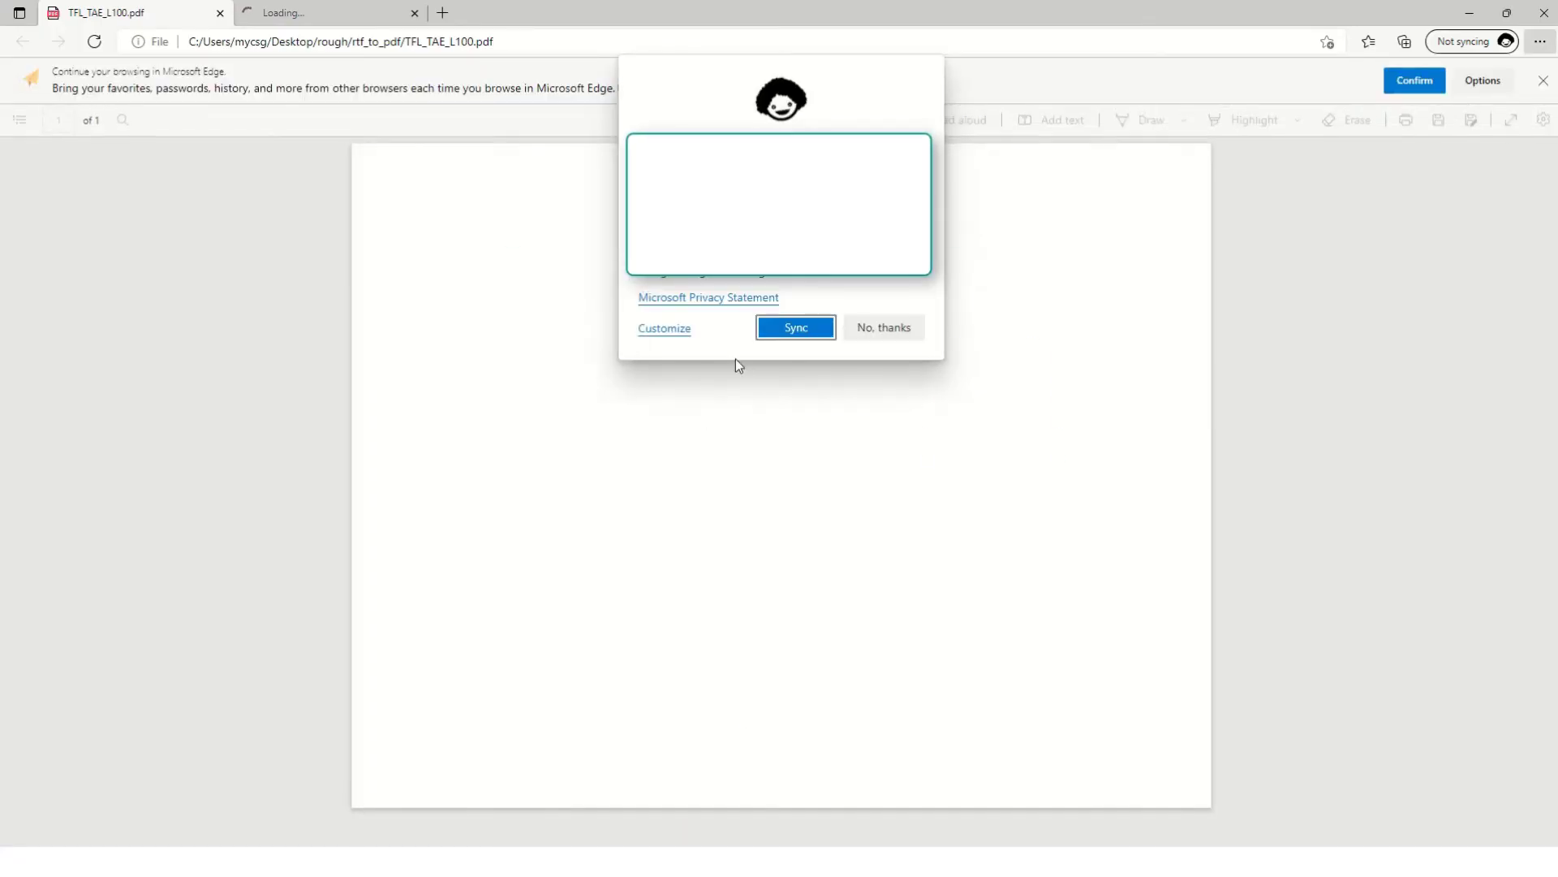
{"action": "left_click", "coordinate": [861, 329]}
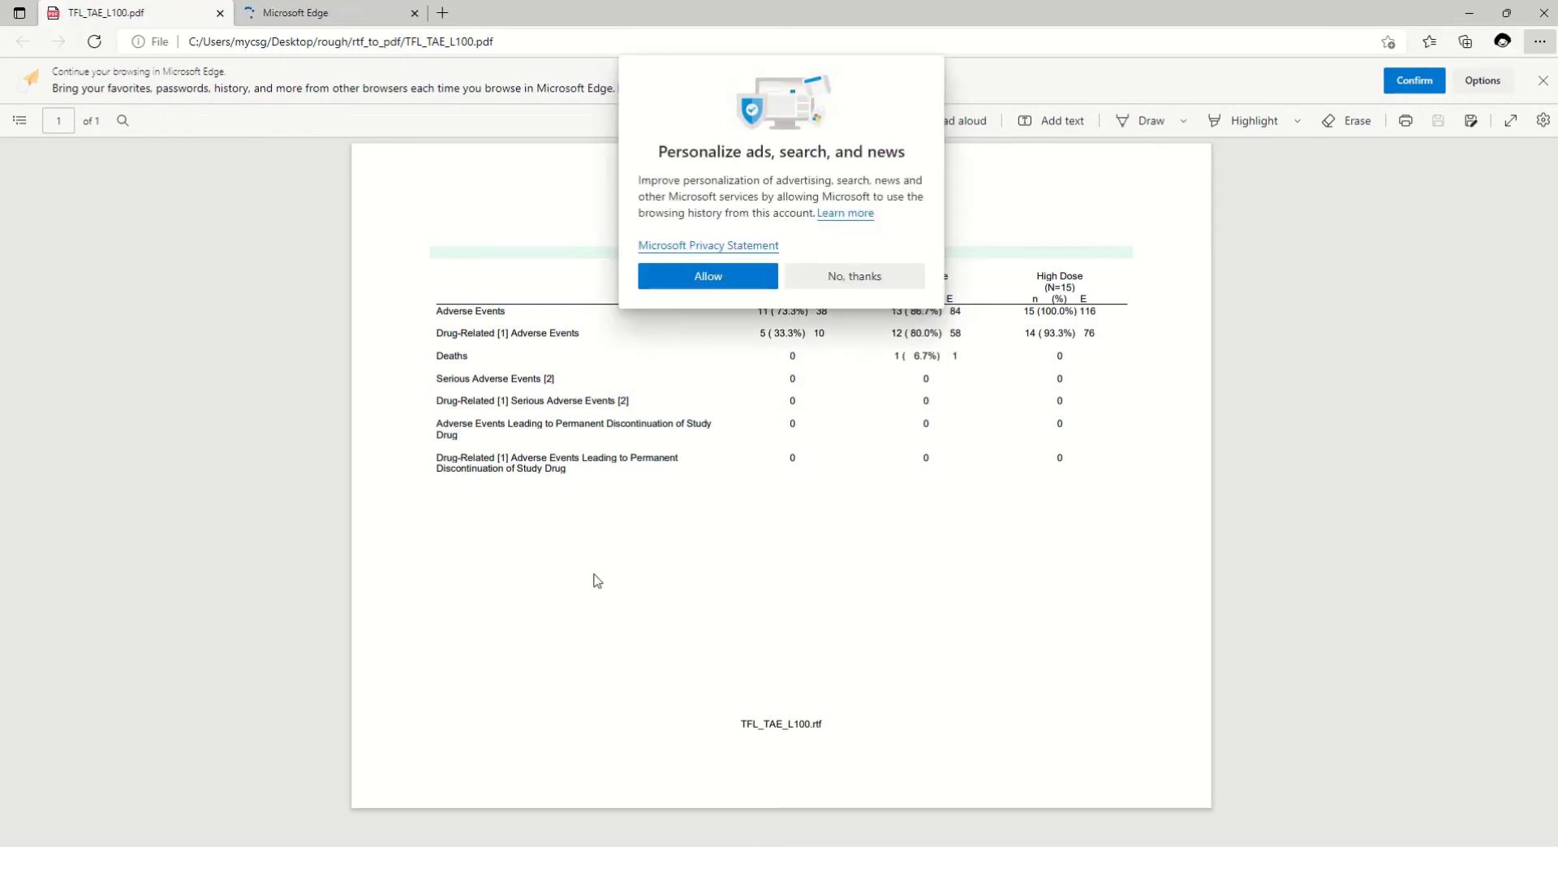
{"action": "left_click", "coordinate": [835, 278]}
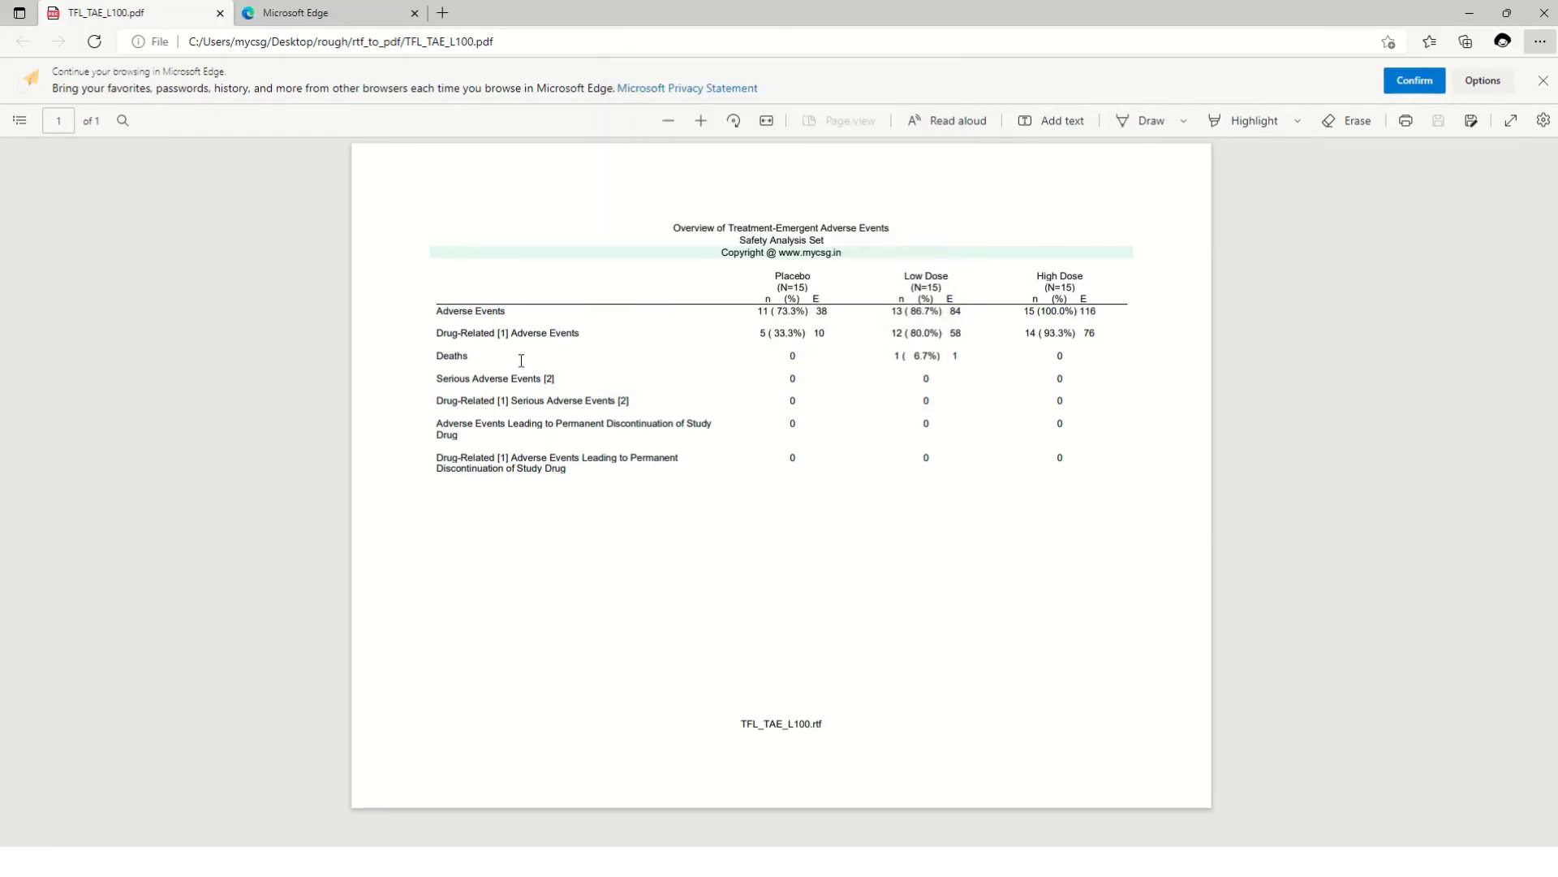